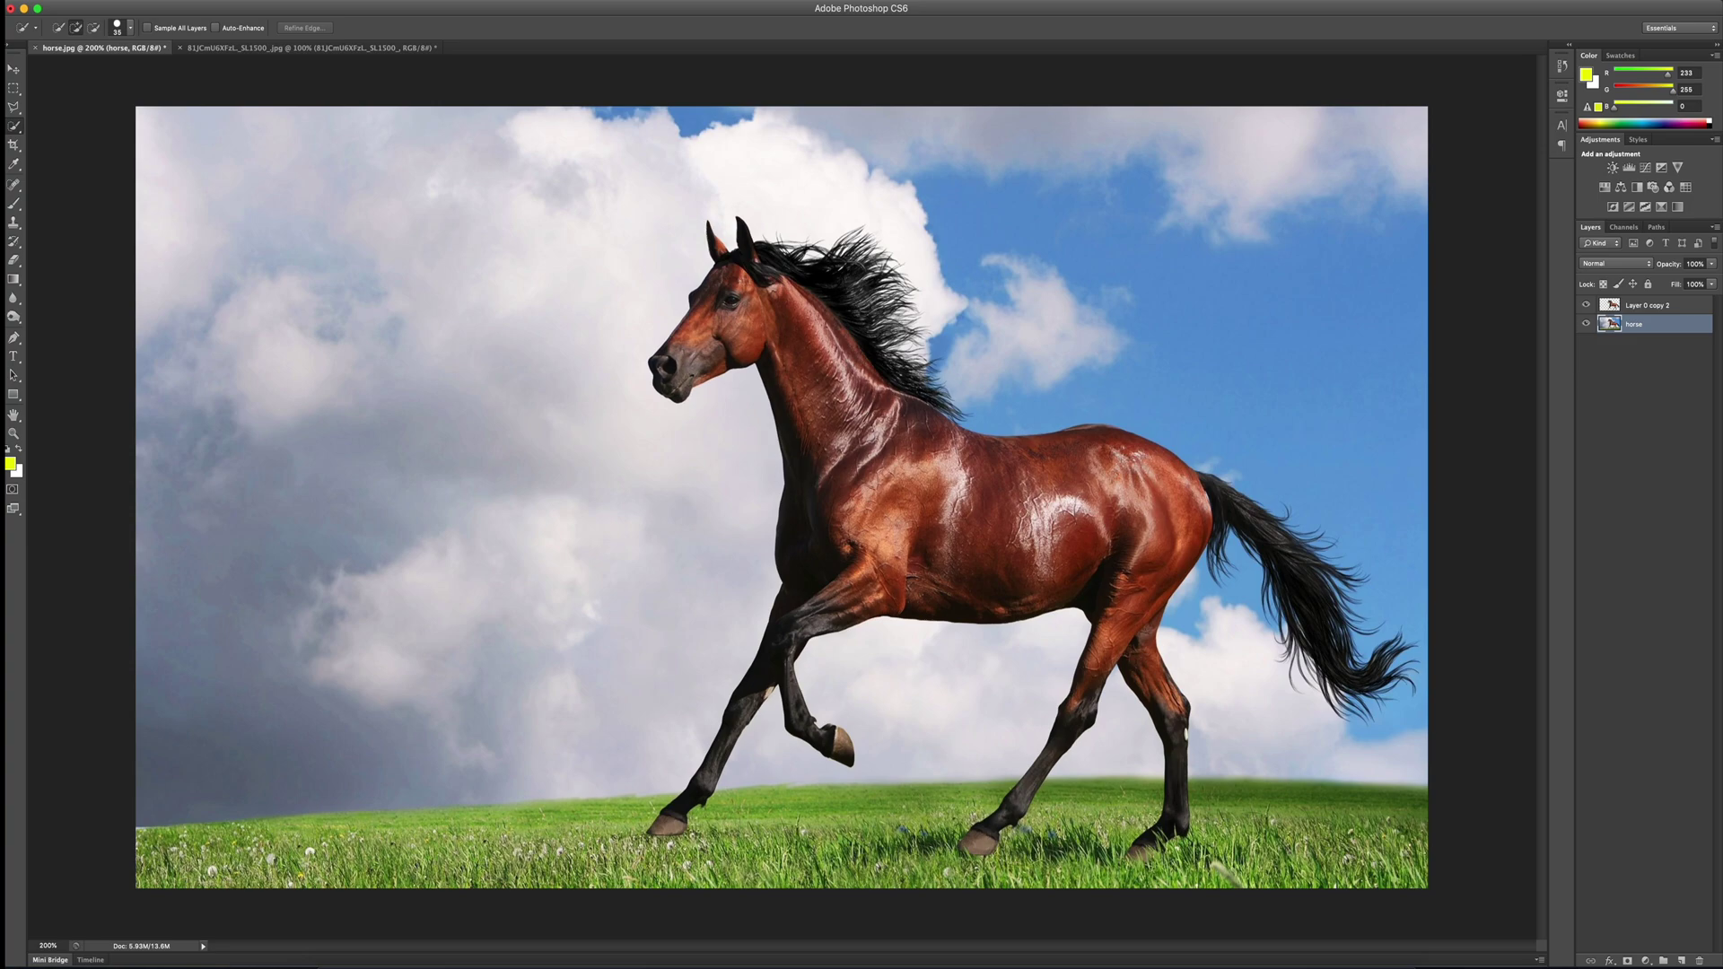
Step: Quick-select the horse's mane and neck, zoom in, then switch to the Napoleon Dynamite portrait
left_click(238, 50)
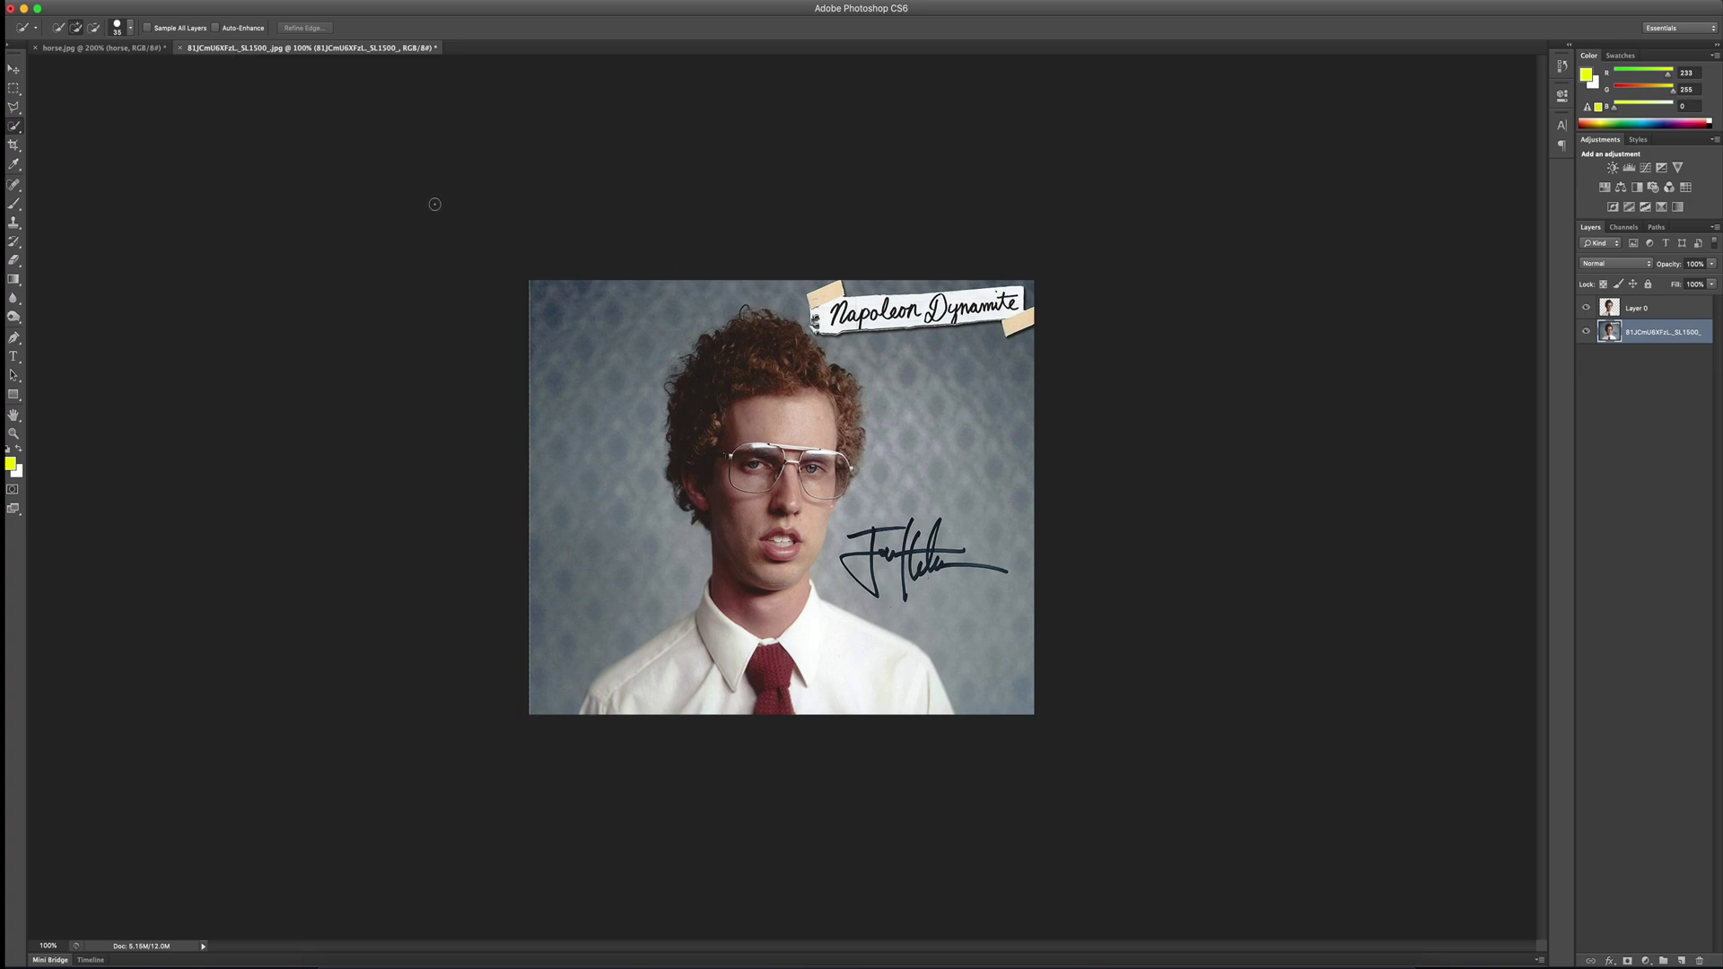
left_click(77, 50)
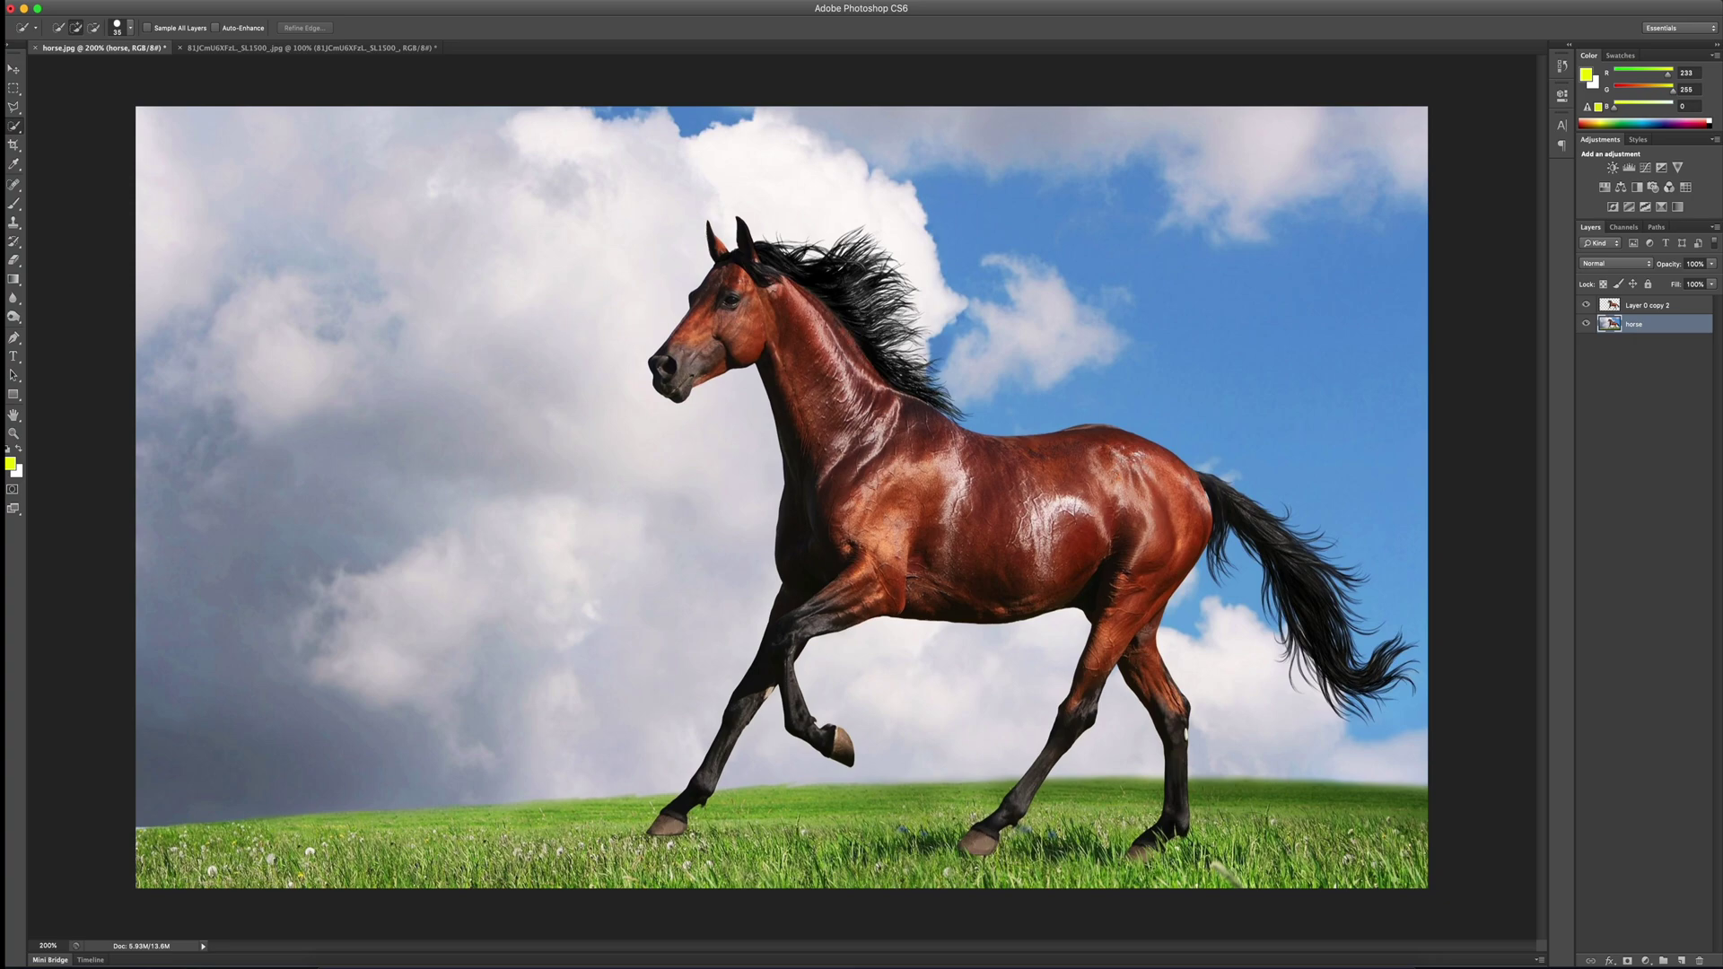
left_click_drag(823, 278, 916, 372)
key("super+plus")
key("super+plus")
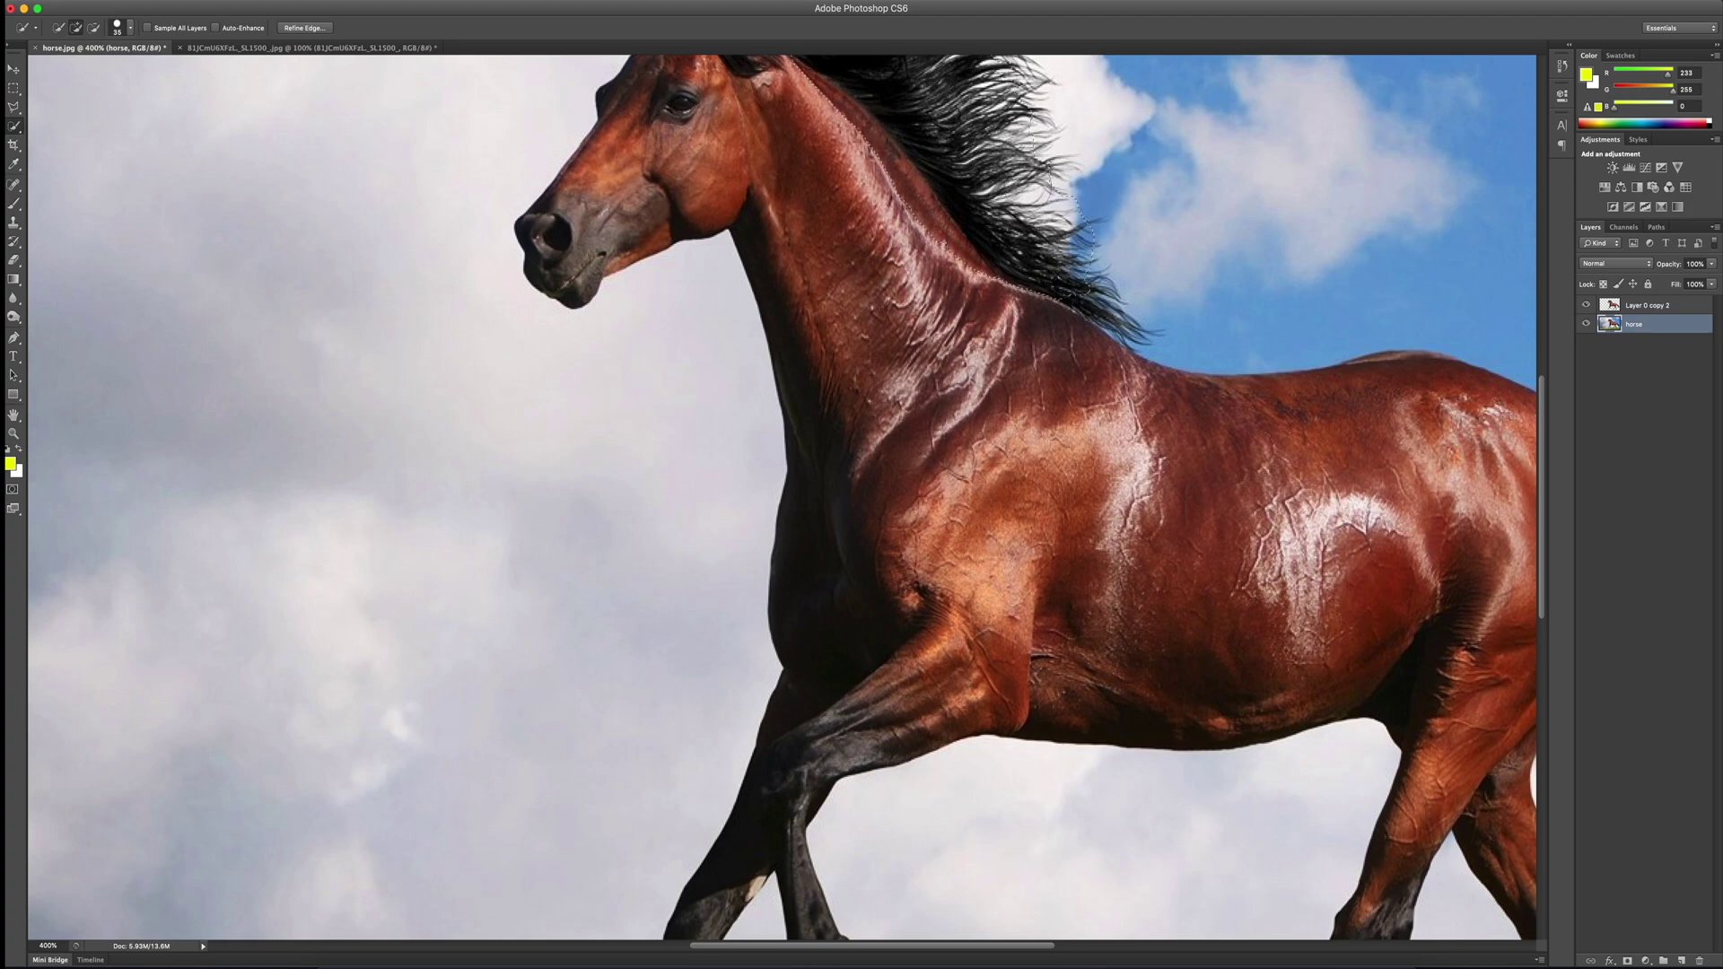
left_click(341, 48)
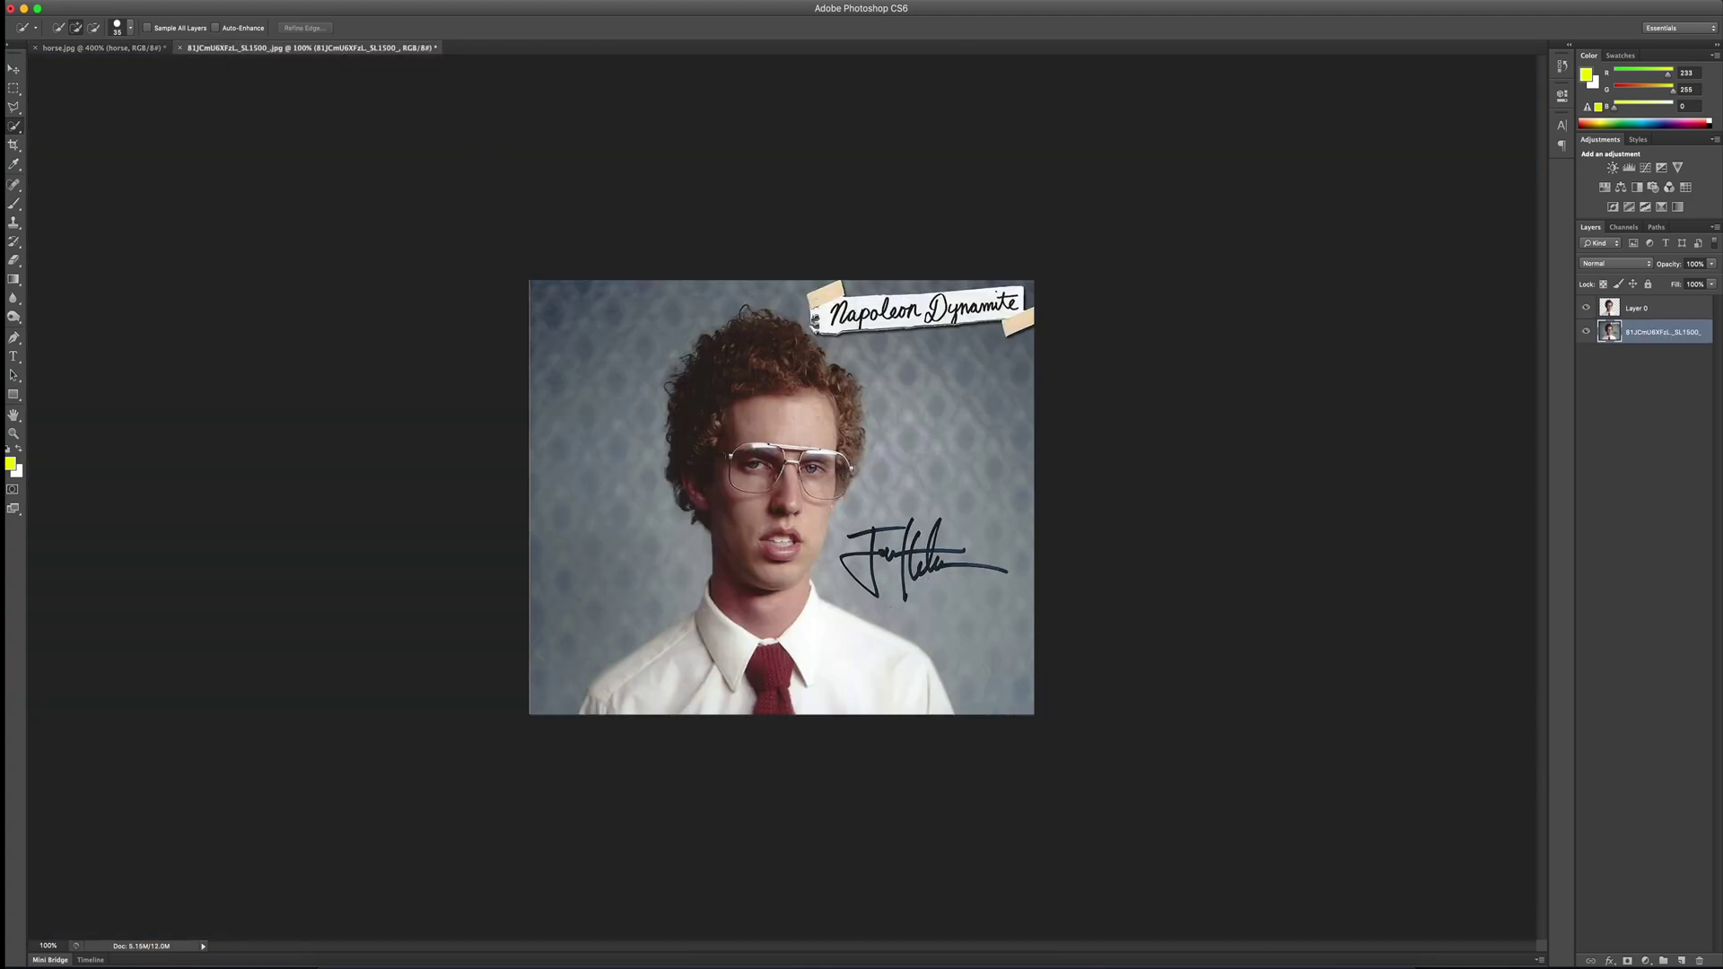
Step: Brush Quick Selection around Napoleon's curly hair, subtracting background with Alt and adding back the neck
mouse_move(747, 319)
left_mouse_down()
mouse_move(687, 359)
mouse_move(669, 417)
left_mouse_up()
left_click_drag(673, 482, 673, 480)
left_click_drag(647, 428, 657, 336)
mouse_move(765, 275)
left_mouse_down()
mouse_move(615, 375)
mouse_move(634, 486)
left_mouse_up()
mouse_move(667, 544)
left_mouse_down()
mouse_move(657, 502)
mouse_move(698, 389)
left_mouse_up()
mouse_move(721, 314)
left_mouse_down()
mouse_move(772, 317)
mouse_move(727, 320)
left_mouse_up()
Step: Zoom out on horse.jpg, deselect, and hide the horse layer so Layer 0 copy 2 shows alone
left_click(118, 50)
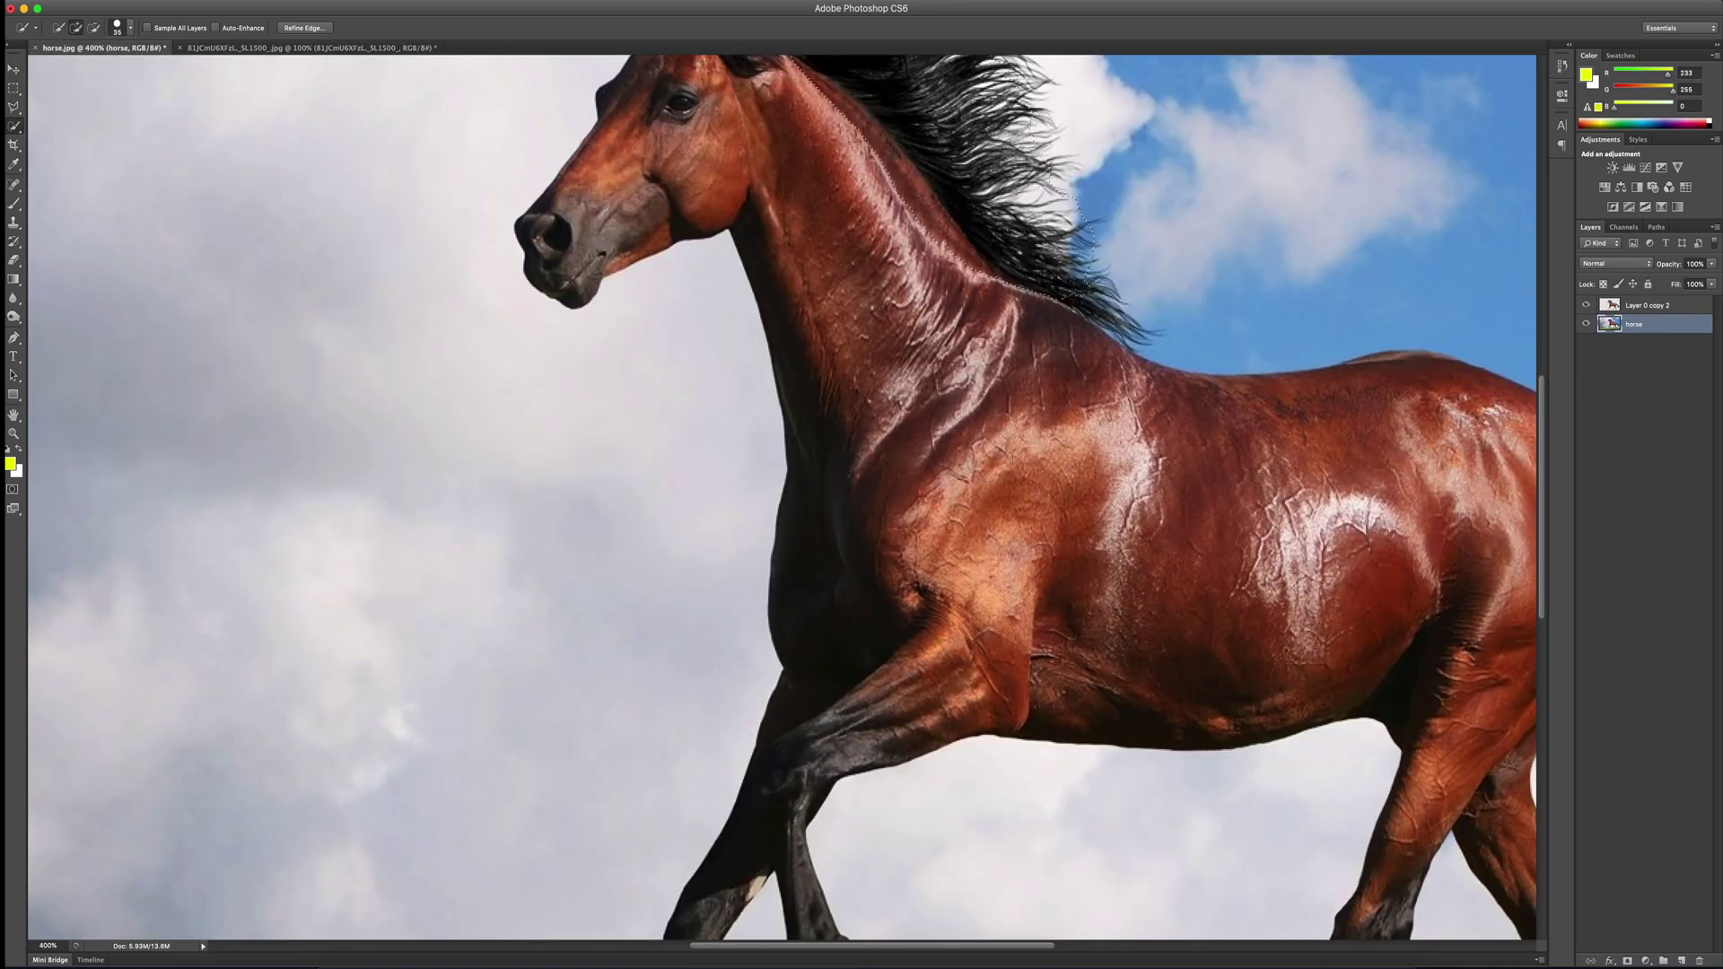
key("super+minus")
key("super+minus")
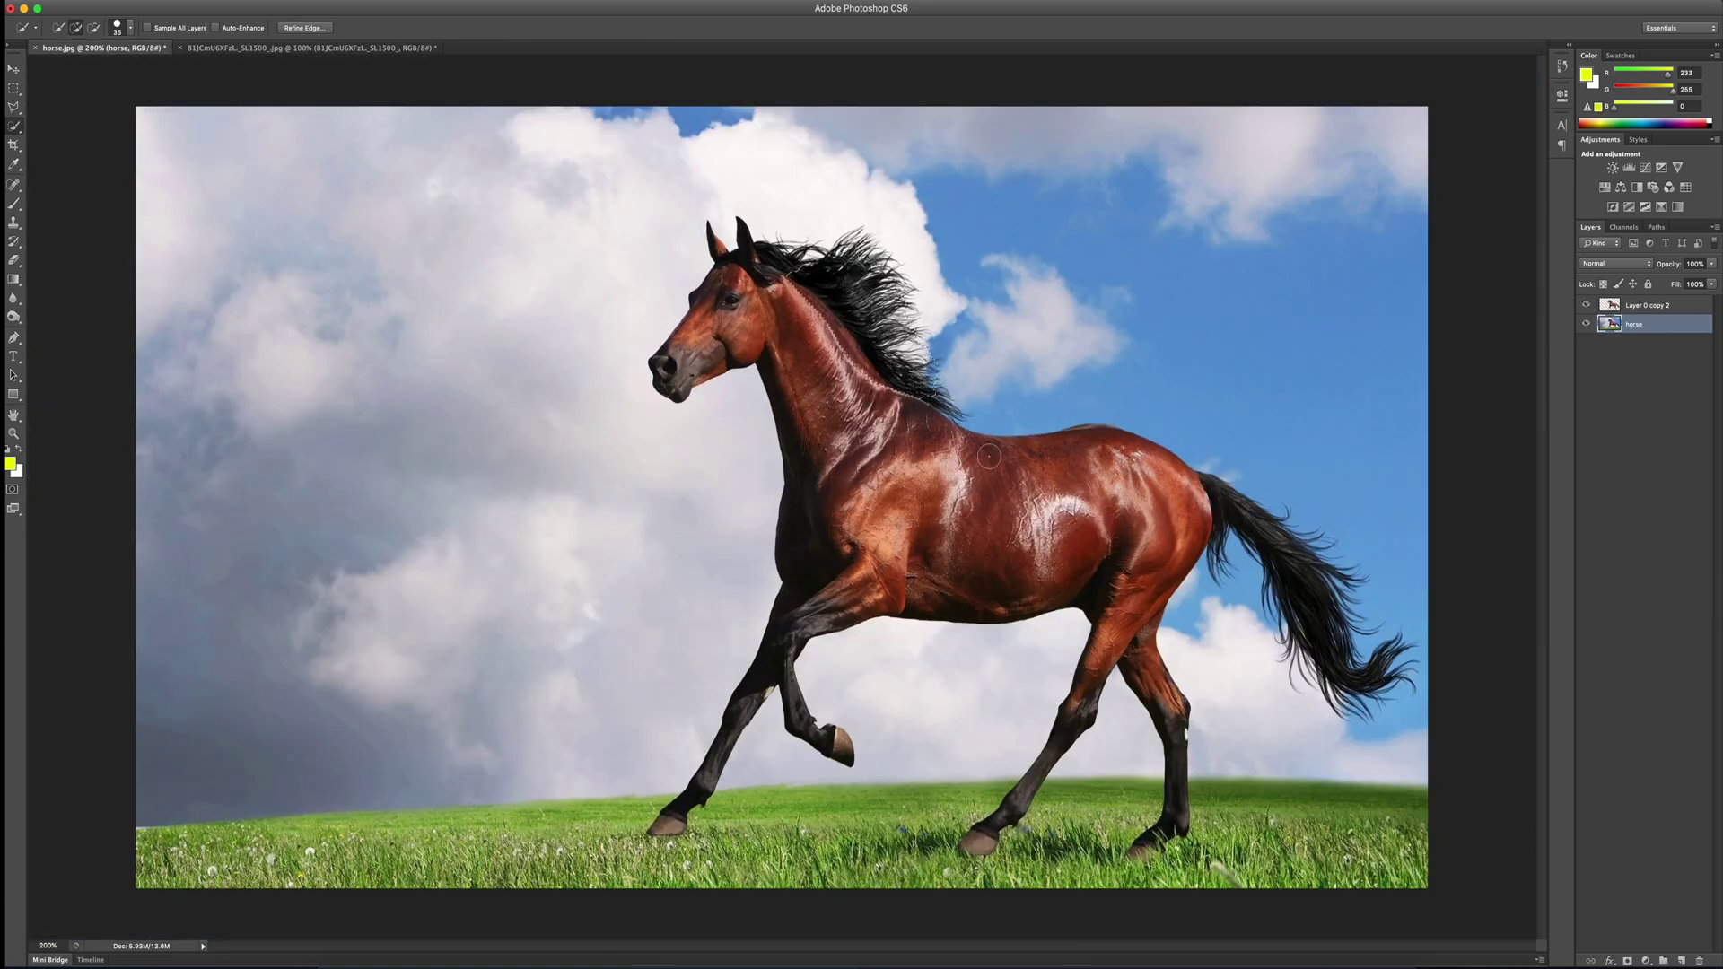
right_click(849, 350)
left_click(894, 363)
left_click(1657, 308)
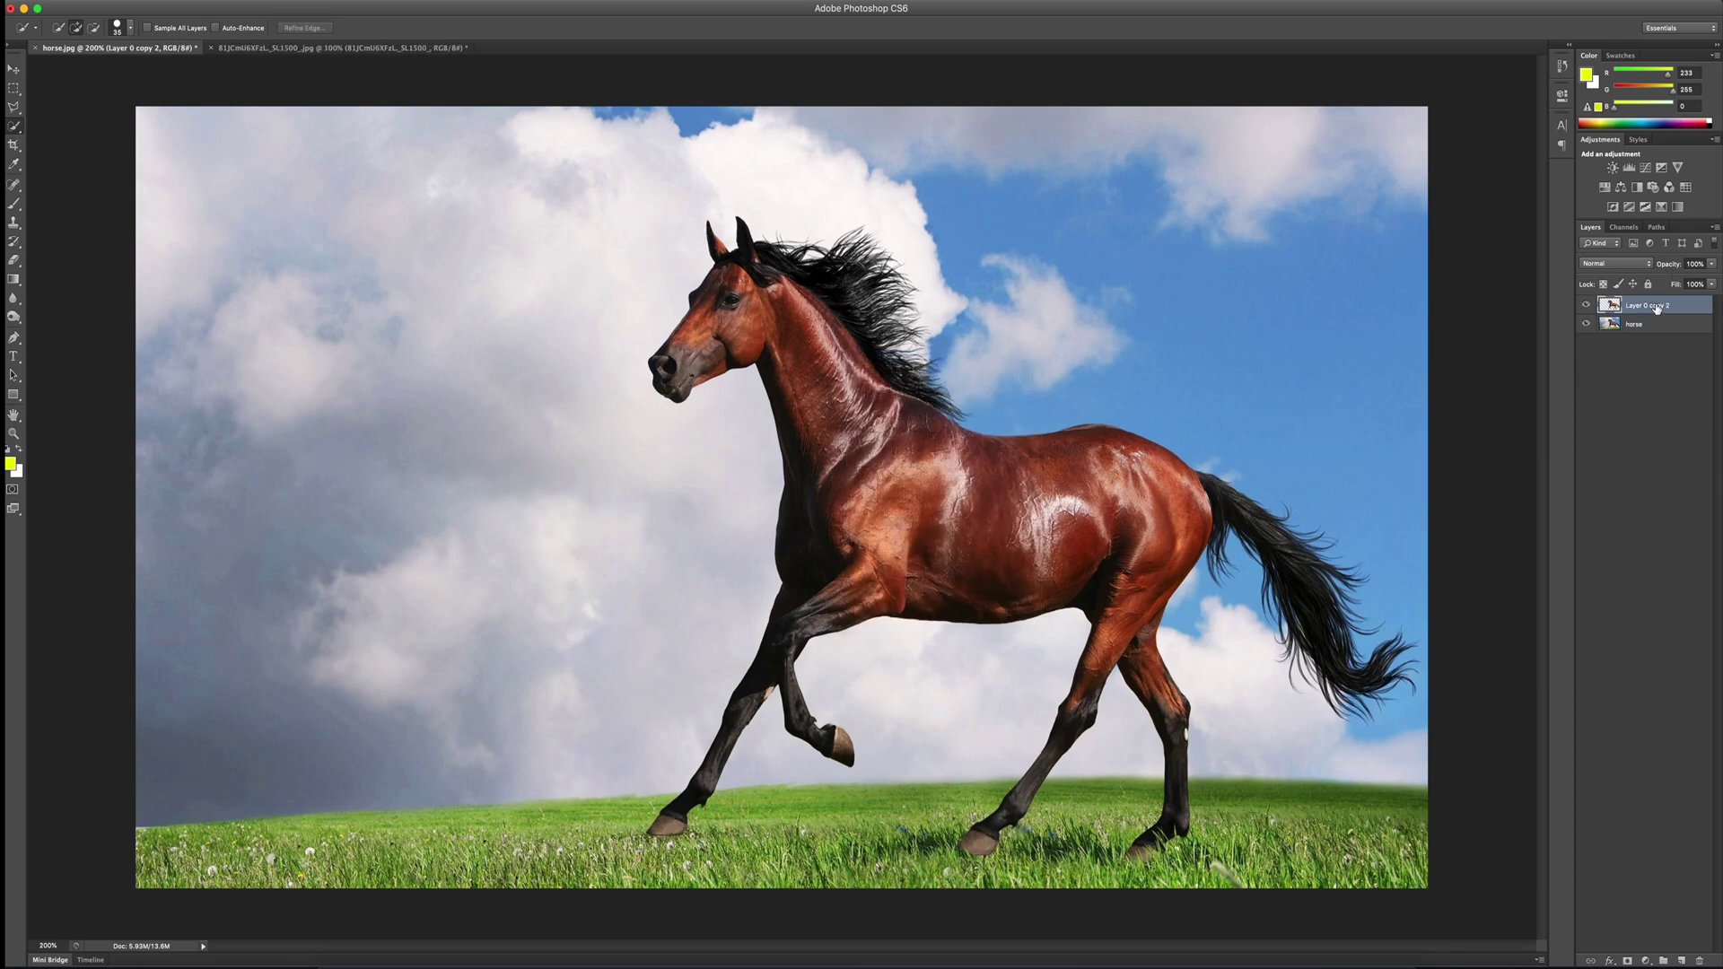
left_click(1588, 324)
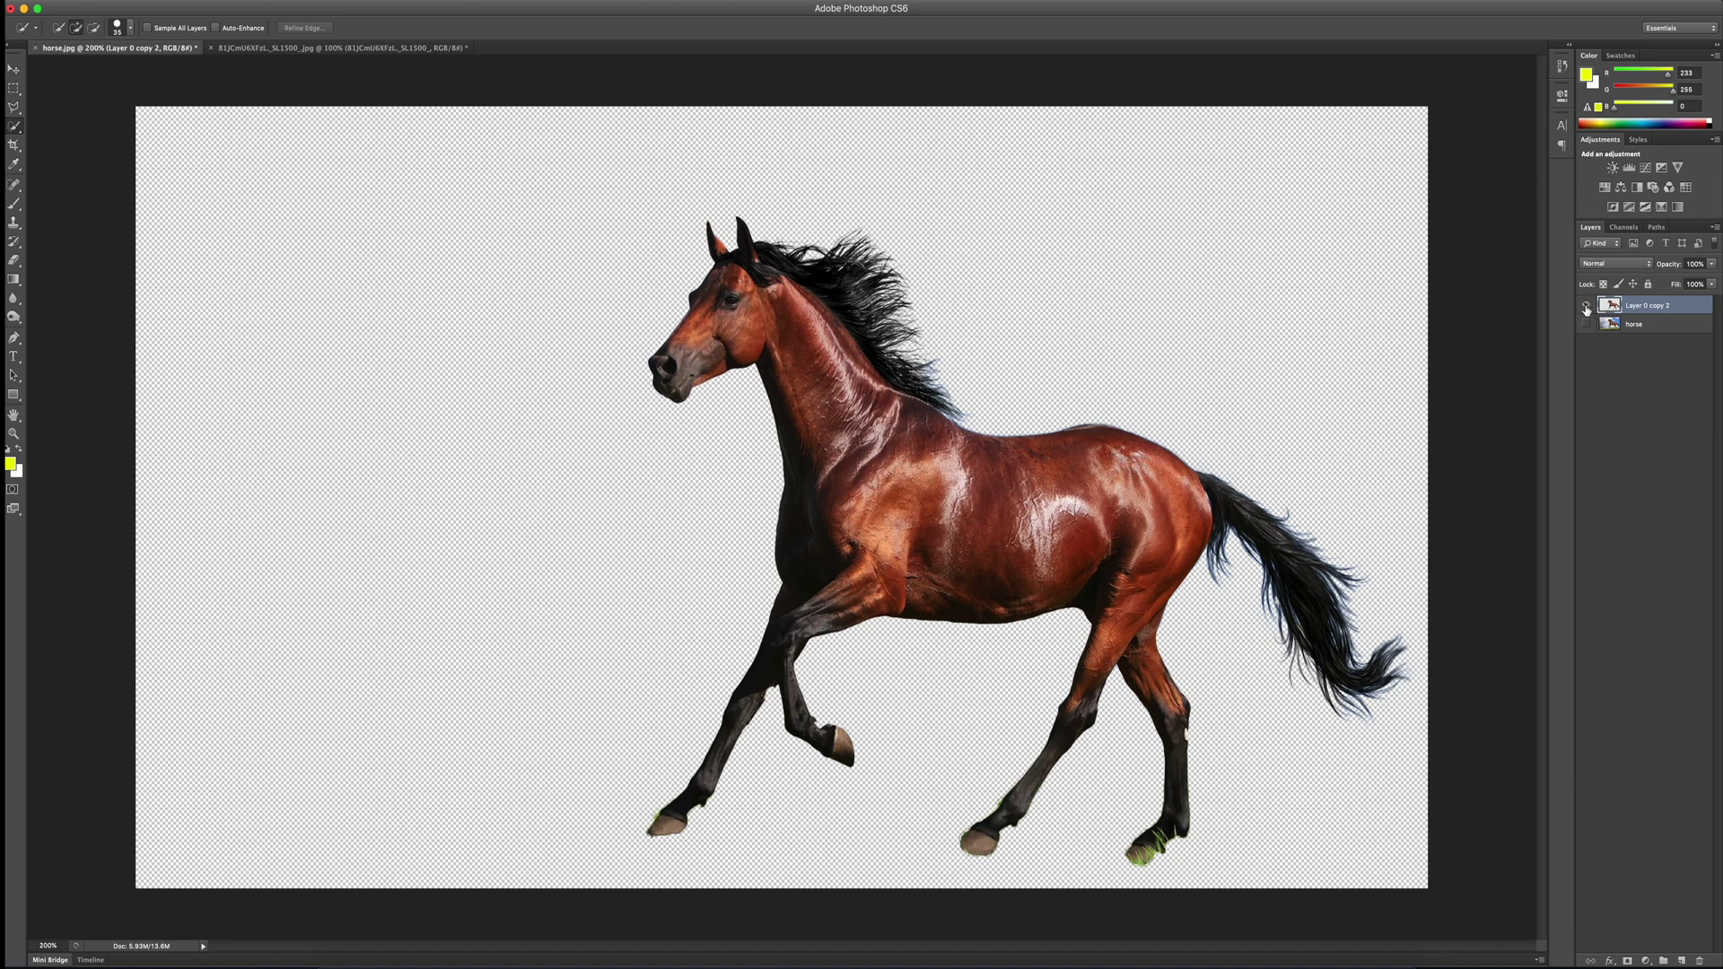
Step: Hide Layer 0 copy 2, show the horse layer, and quick-select the horse's body and tail
left_click(1586, 306)
left_click(1585, 325)
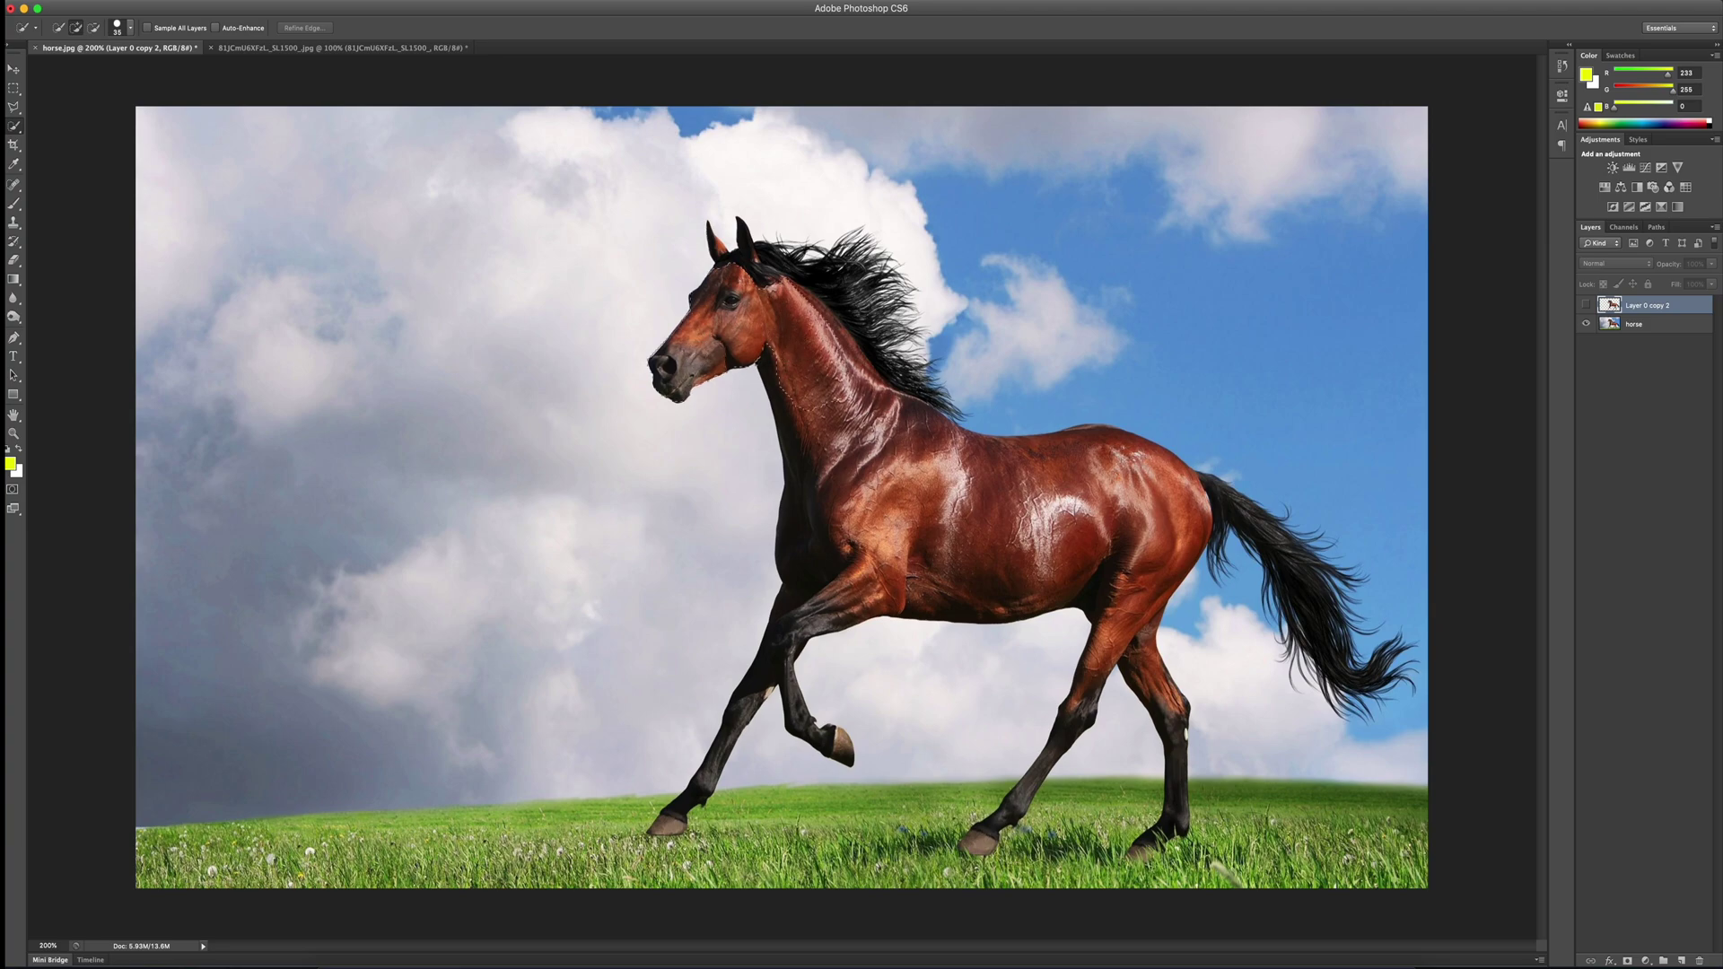
left_click_drag(1119, 509, 1130, 516)
left_click_drag(1296, 582, 1320, 644)
Step: Make the horse layer active and add the mane and neck, using Alt to subtract stray areas
left_click(1687, 328)
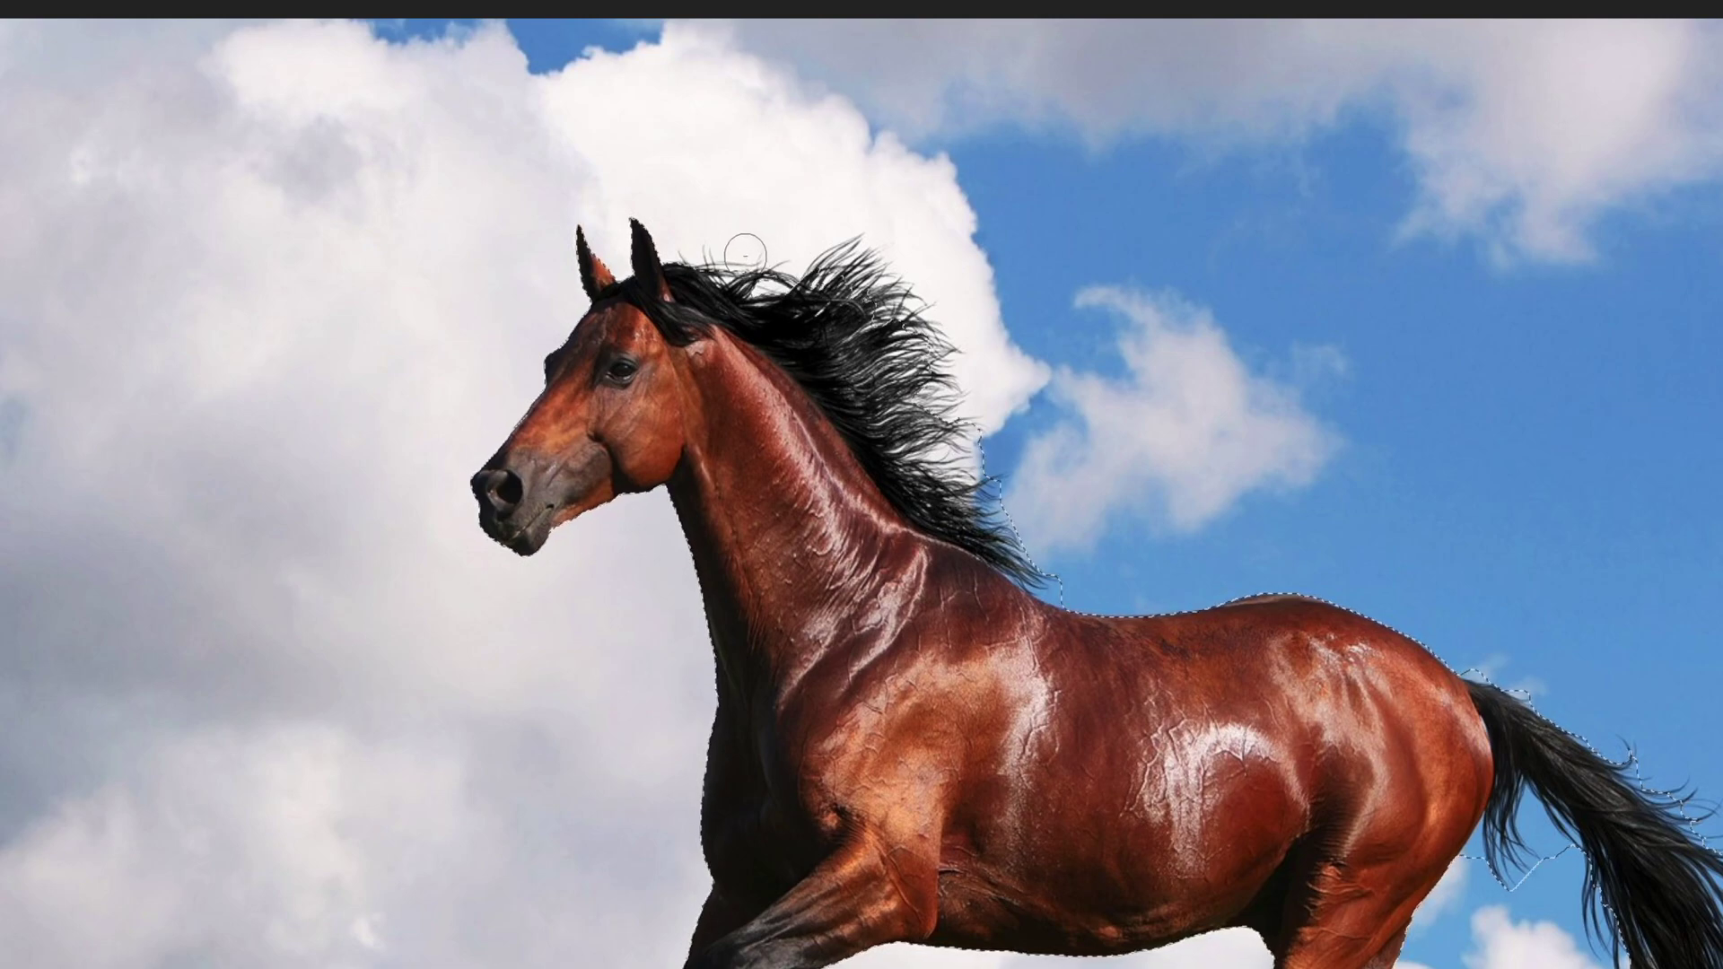
mouse_move(780, 269)
left_mouse_down()
mouse_move(906, 341)
mouse_move(875, 404)
left_mouse_up()
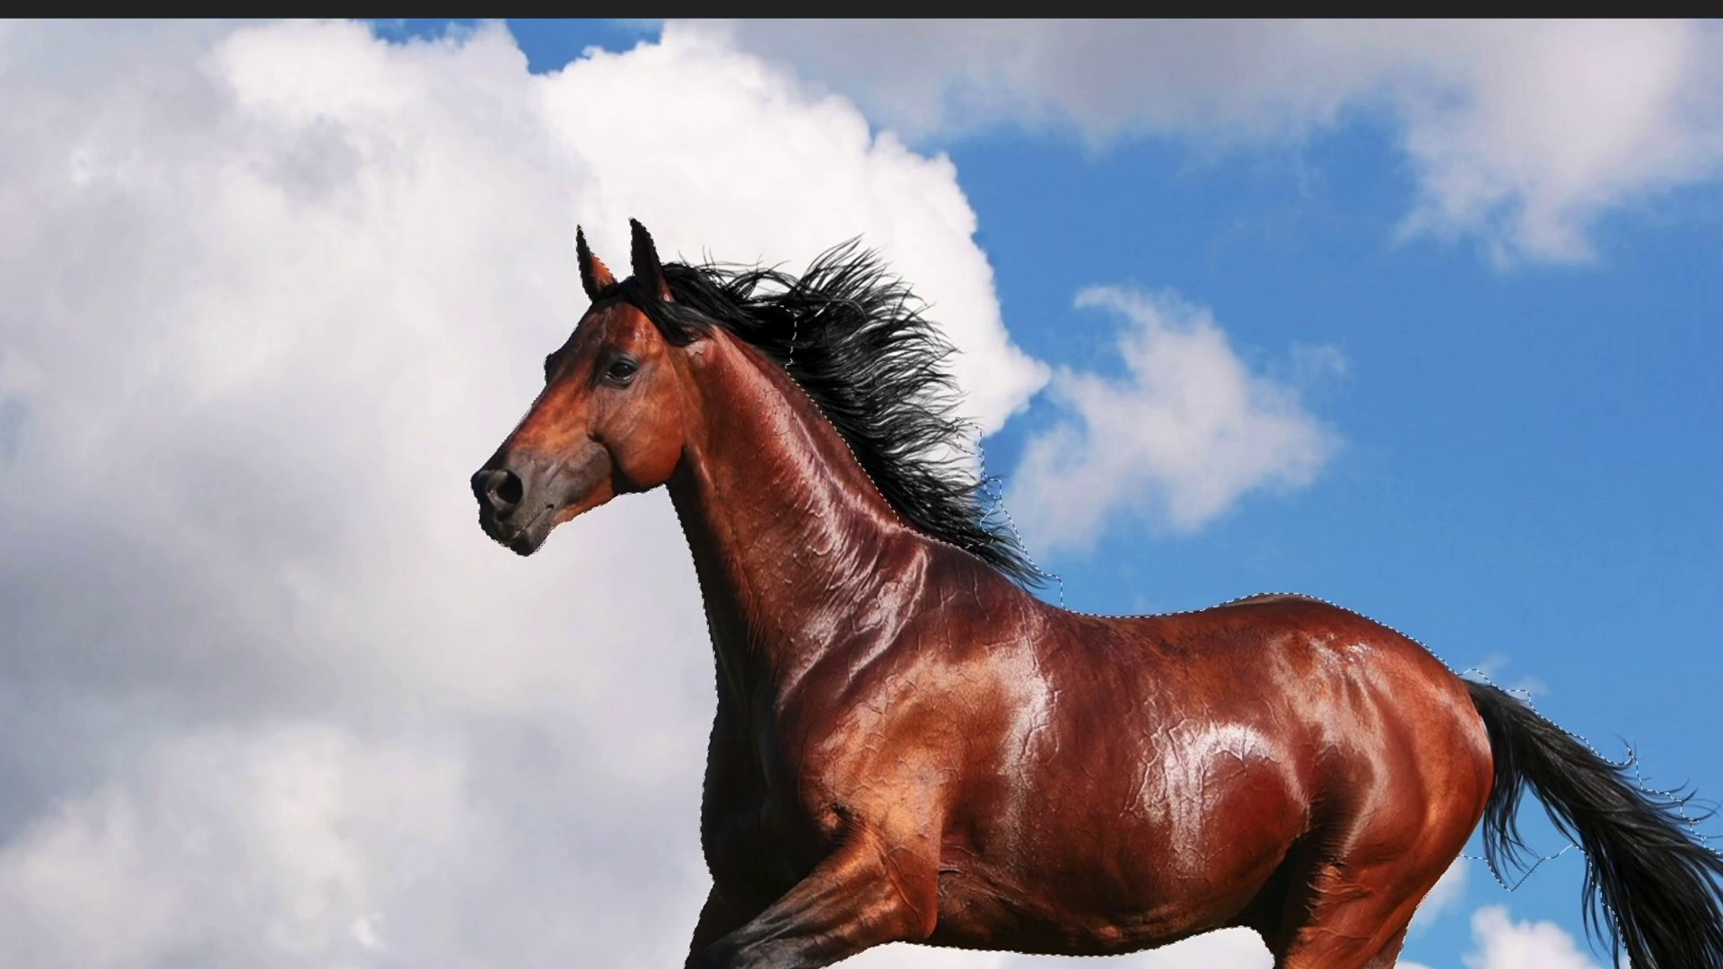
mouse_move(973, 503)
left_mouse_down()
mouse_move(787, 381)
mouse_move(880, 493)
mouse_move(917, 476)
mouse_move(1050, 567)
left_mouse_up()
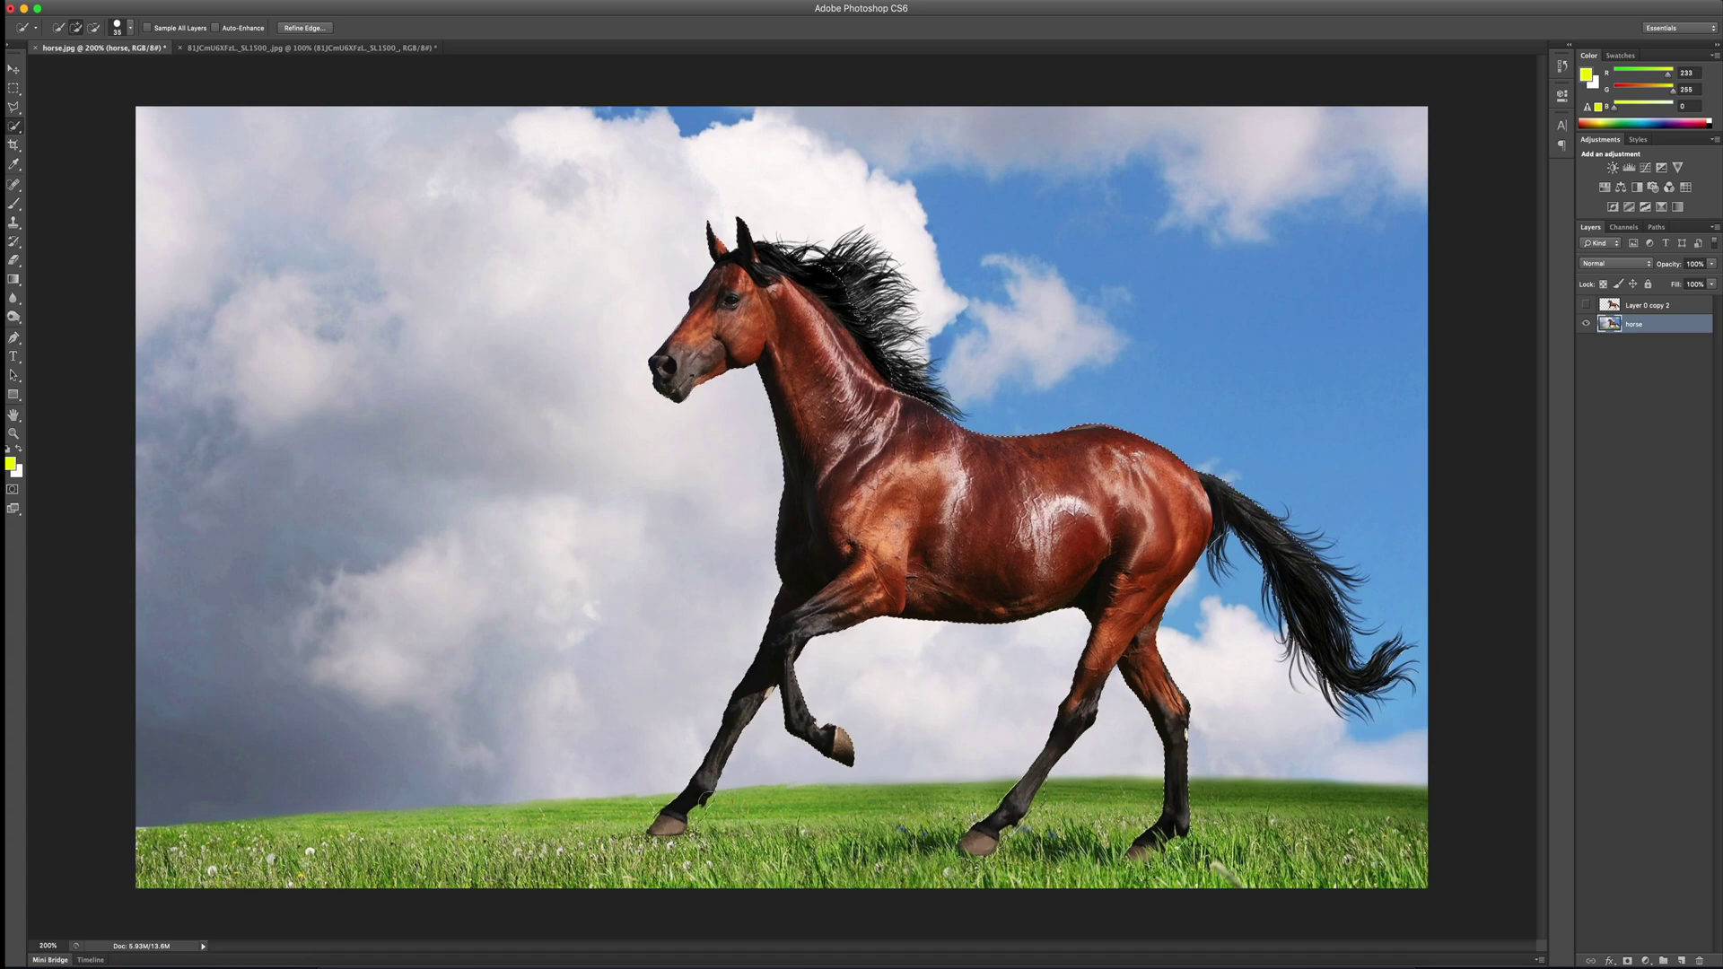
key("alt")
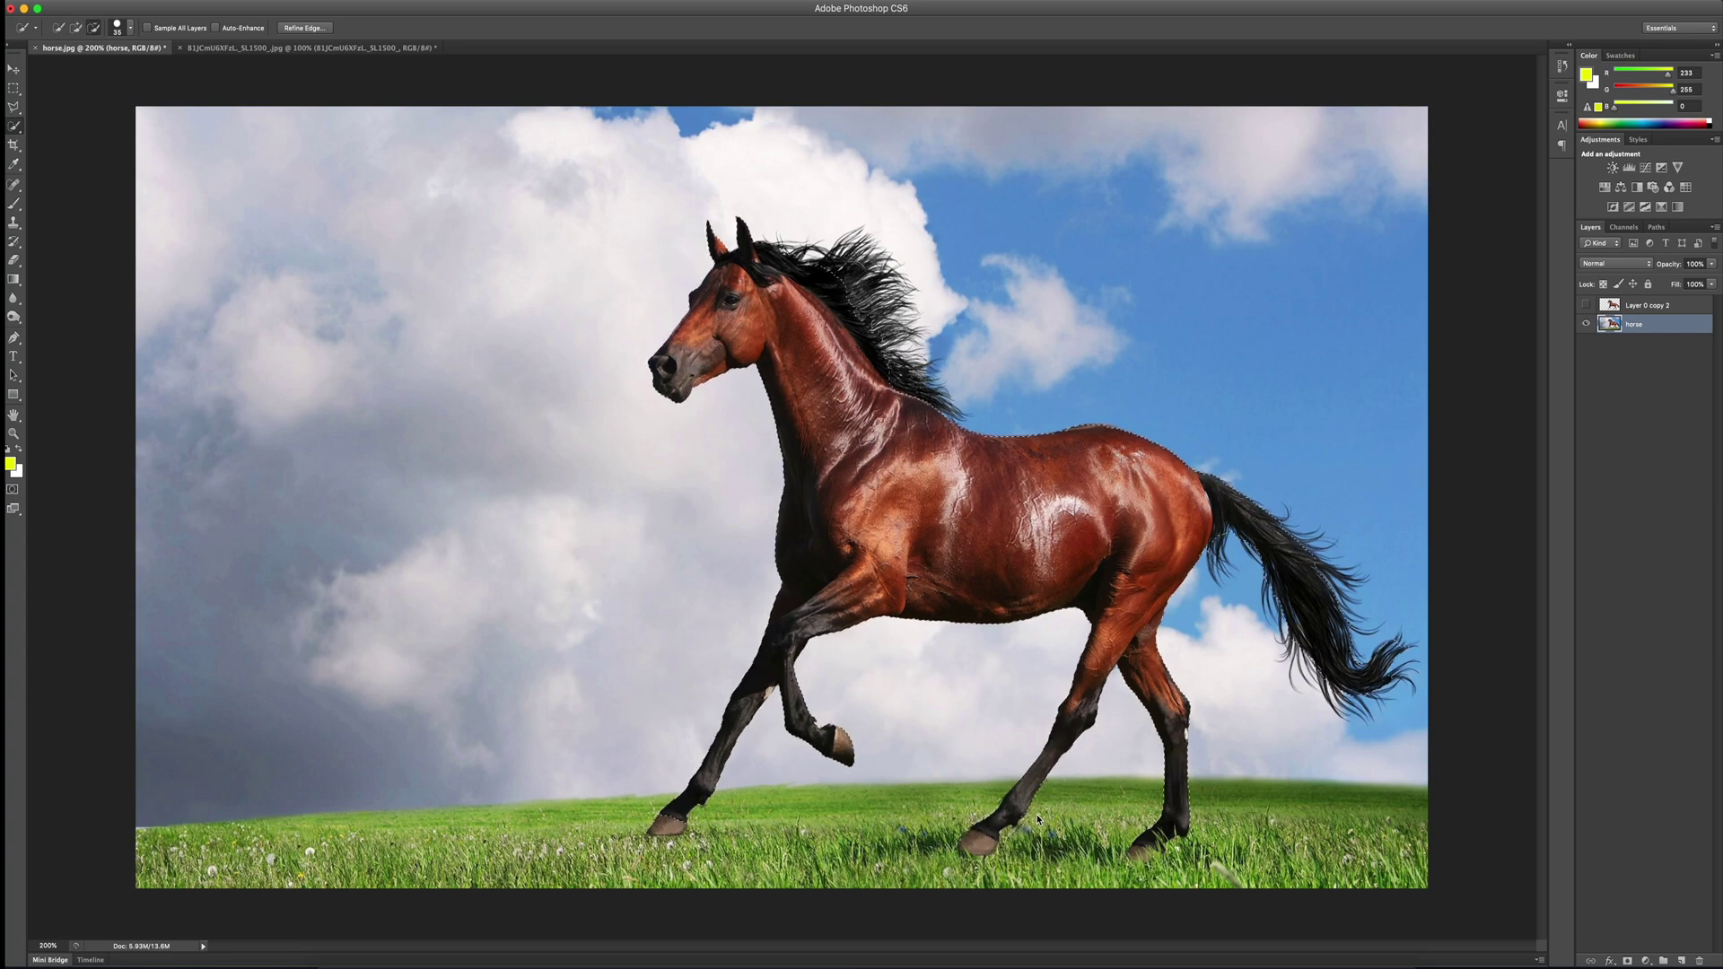
key("alt")
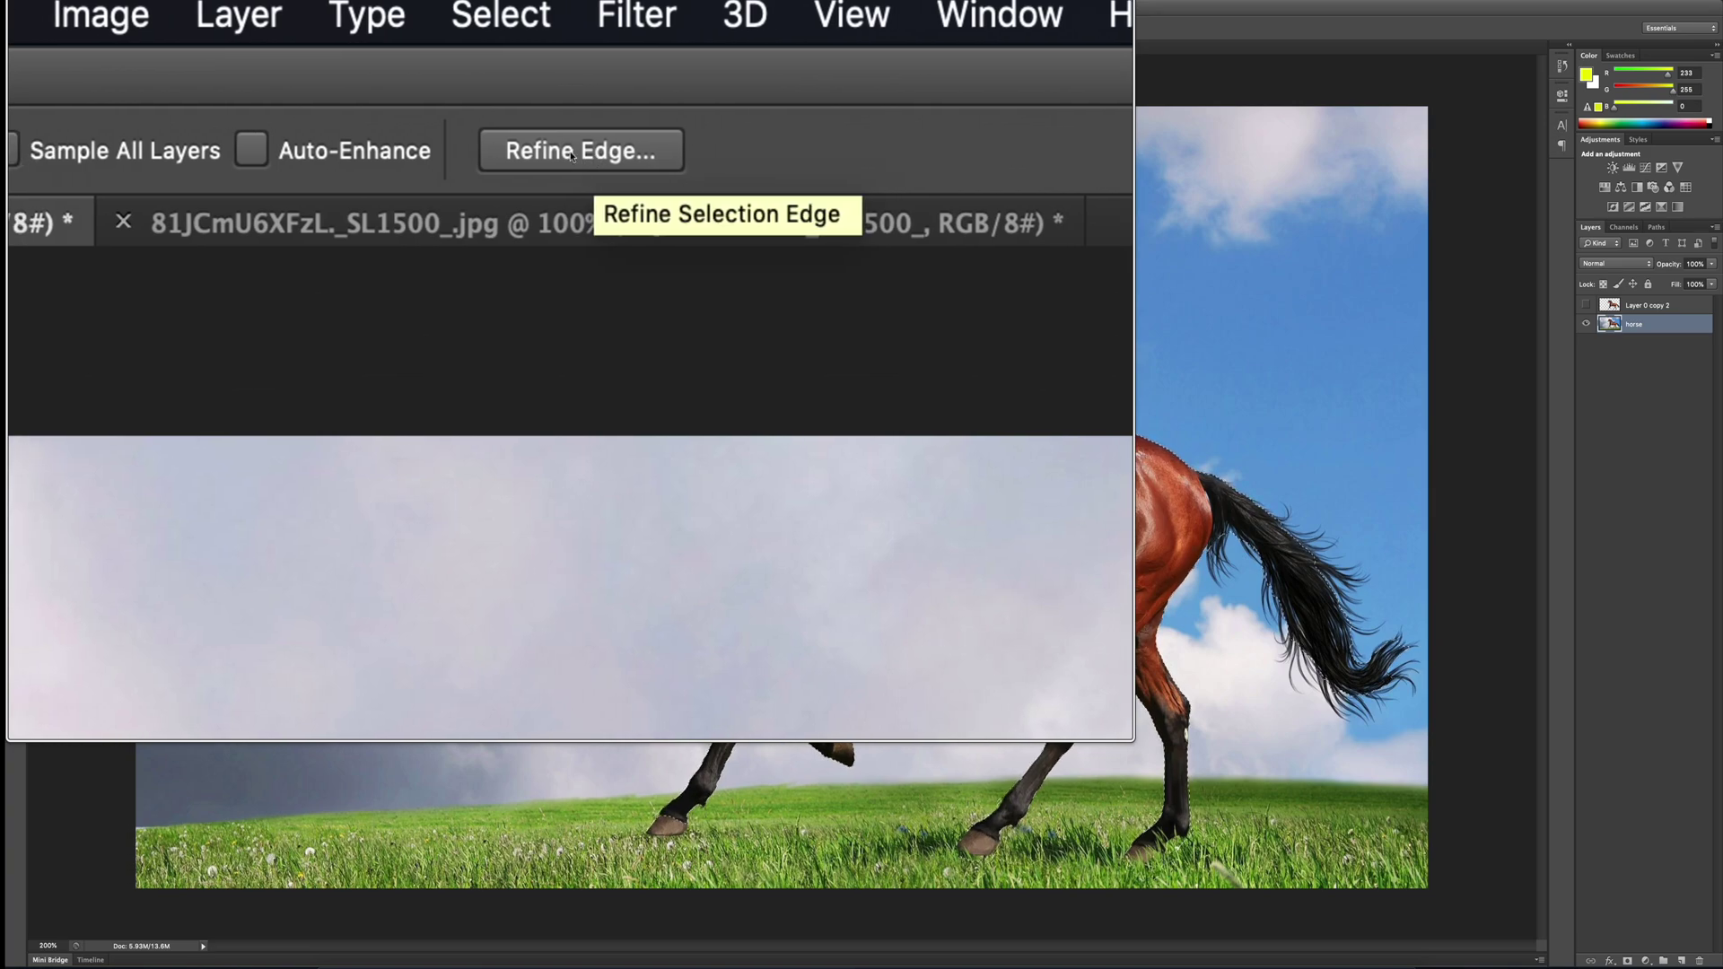
Step: Open Refine Edge on the horse selection and paint Refine Radius over the mane near the ear
left_click(569, 152)
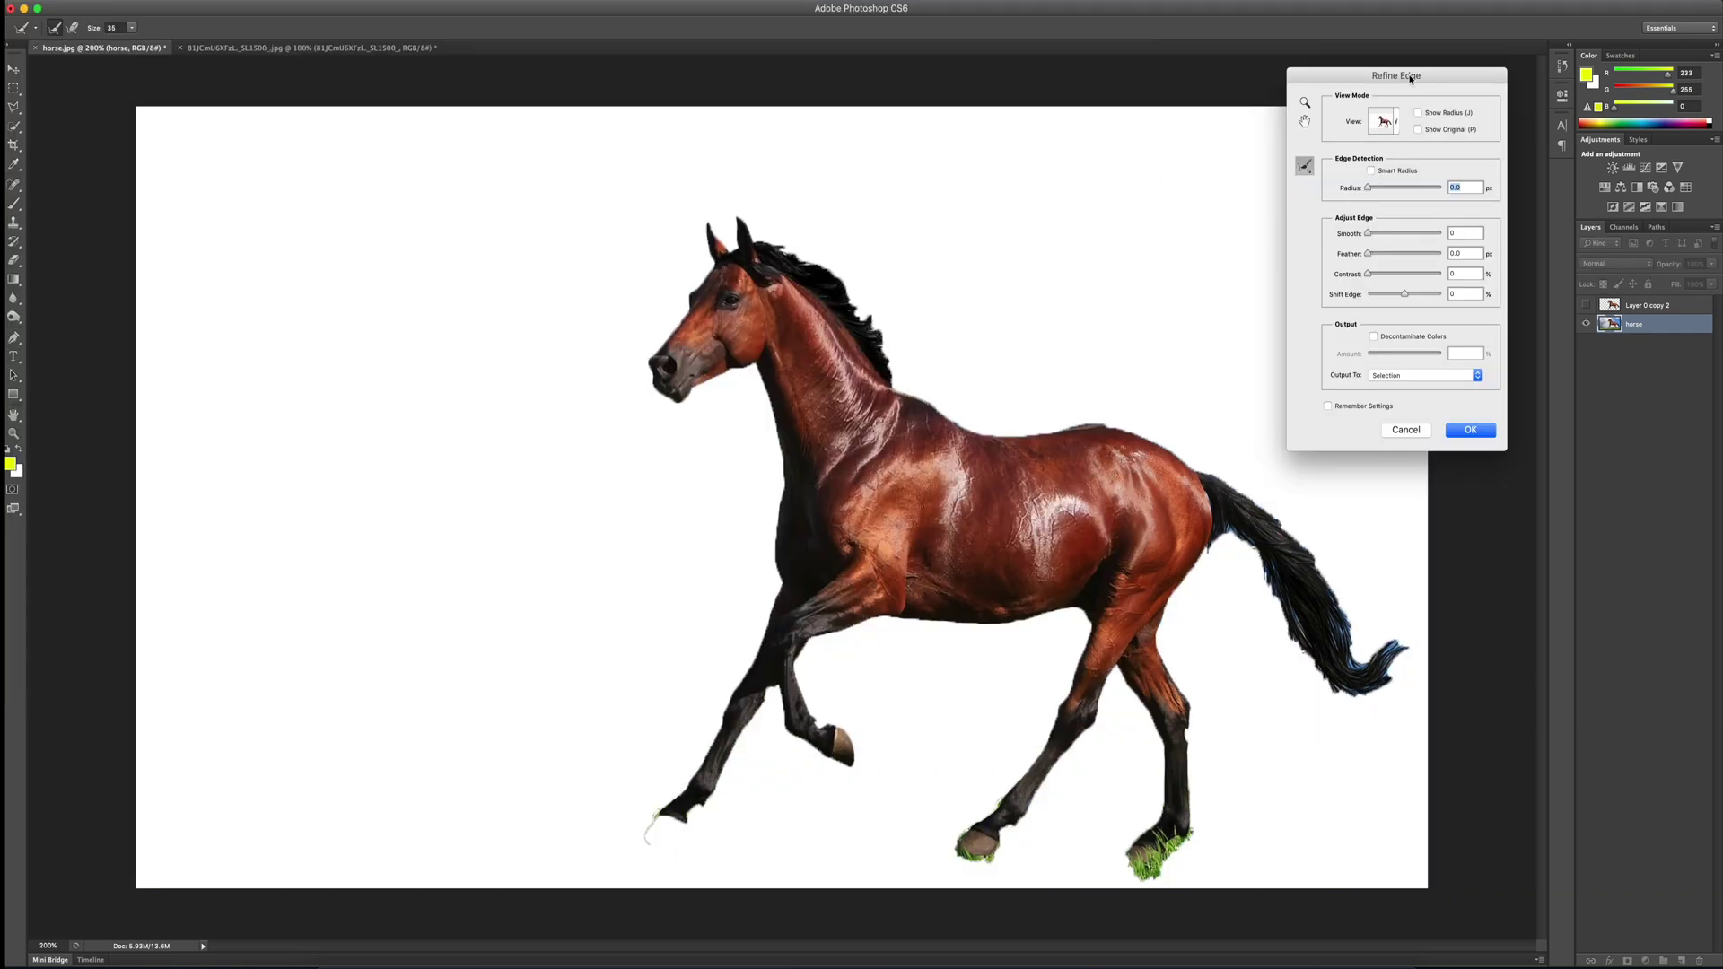
left_click_drag(1410, 79, 1396, 80)
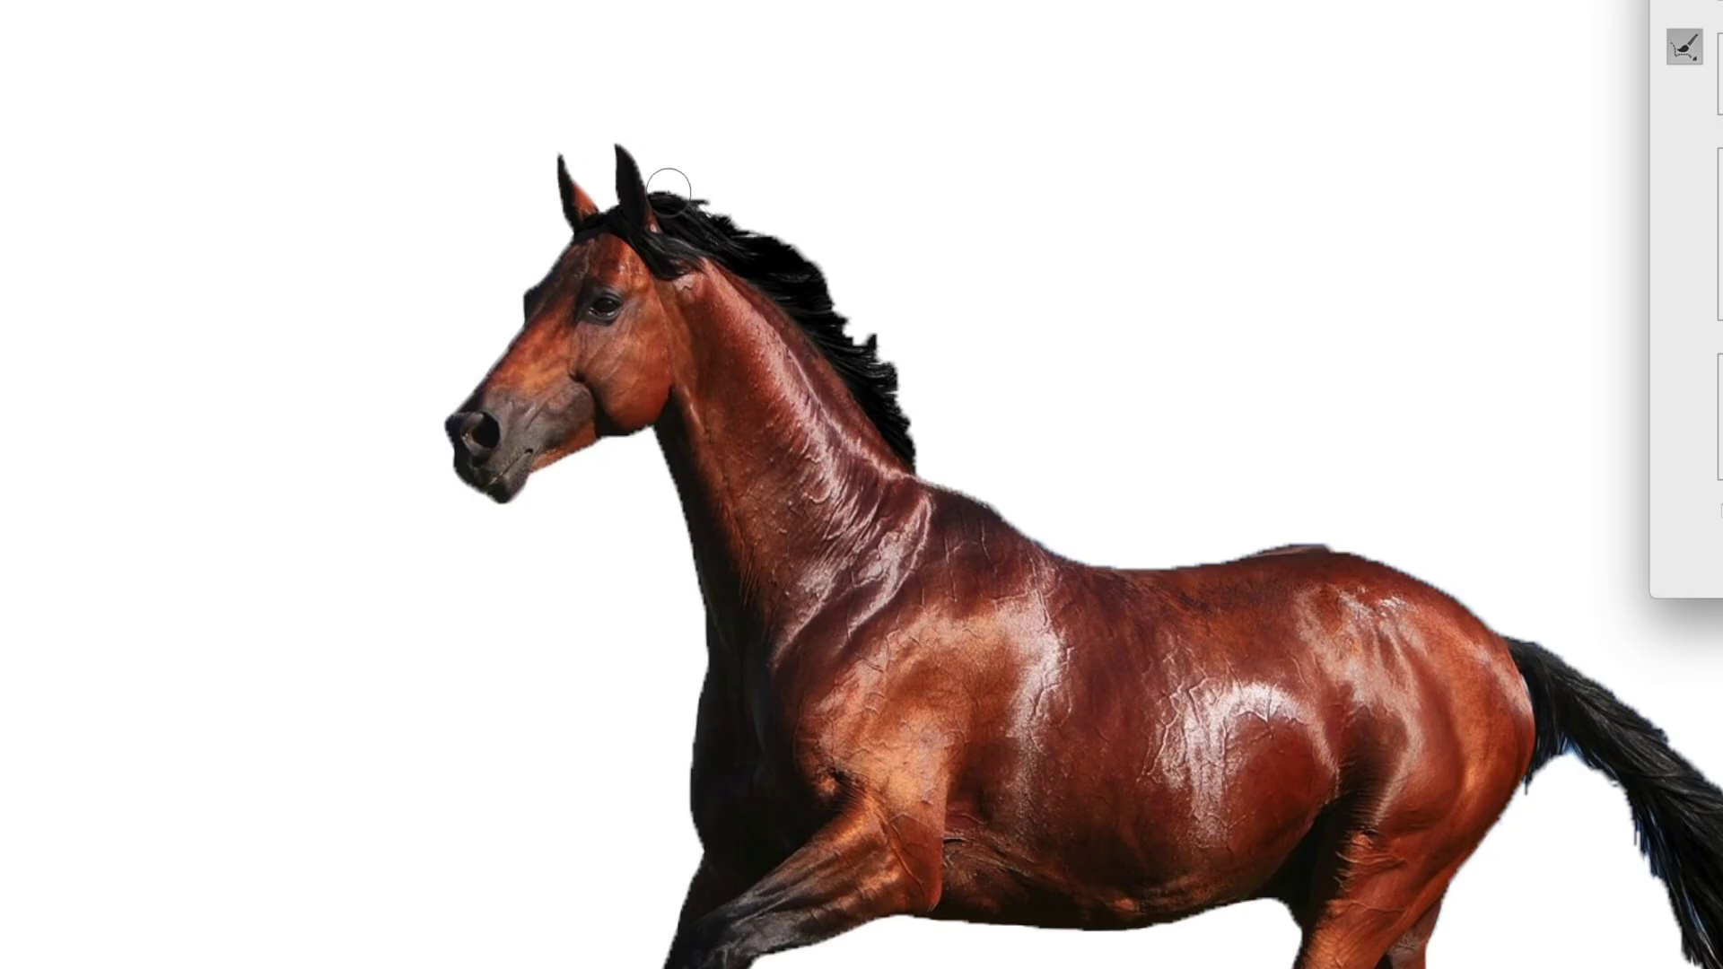
mouse_move(672, 190)
left_mouse_down()
mouse_move(718, 229)
mouse_move(708, 210)
mouse_move(738, 178)
mouse_move(760, 246)
mouse_move(748, 229)
mouse_move(787, 188)
mouse_move(747, 180)
mouse_move(785, 234)
mouse_move(817, 186)
mouse_move(853, 182)
mouse_move(823, 172)
mouse_move(809, 227)
mouse_move(856, 205)
mouse_move(807, 258)
mouse_move(901, 236)
mouse_move(840, 283)
mouse_move(878, 307)
mouse_move(843, 353)
mouse_move(828, 309)
mouse_move(917, 264)
mouse_move(824, 342)
mouse_move(912, 303)
mouse_move(877, 352)
mouse_move(947, 419)
mouse_move(913, 405)
mouse_move(949, 458)
mouse_move(923, 453)
mouse_move(975, 462)
mouse_move(928, 471)
mouse_move(1046, 495)
mouse_move(1023, 518)
mouse_move(1068, 547)
mouse_move(973, 440)
mouse_move(910, 410)
mouse_move(951, 345)
mouse_move(900, 186)
mouse_move(839, 173)
mouse_move(790, 193)
mouse_move(686, 169)
left_mouse_up()
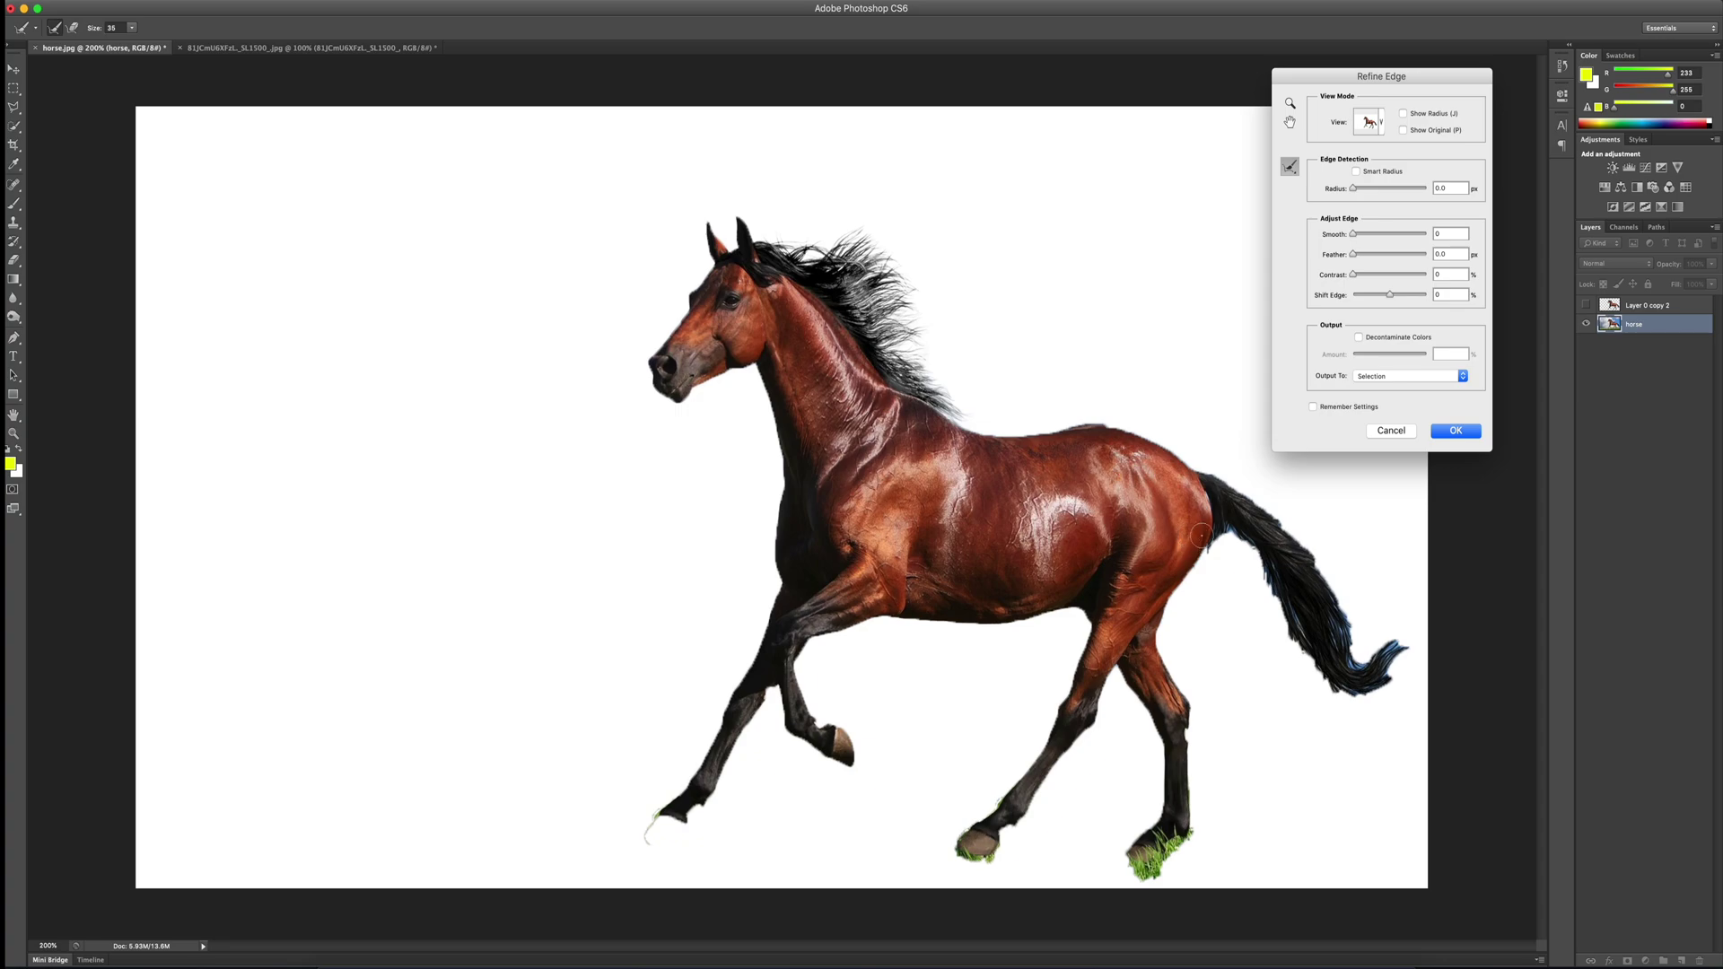
Step: Paint Refine Radius from the tail base down to its tip, then confirm Refine Edge with OK
left_click_drag(1223, 523, 1221, 561)
mouse_move(1229, 531)
left_mouse_down()
mouse_move(1269, 574)
mouse_move(1256, 619)
mouse_move(1279, 592)
mouse_move(1292, 652)
mouse_move(1287, 628)
mouse_move(1328, 691)
mouse_move(1276, 637)
left_mouse_up()
mouse_move(1337, 709)
left_mouse_down()
mouse_move(1393, 630)
mouse_move(1408, 645)
mouse_move(1405, 628)
mouse_move(1377, 682)
mouse_move(1413, 694)
mouse_move(1356, 686)
mouse_move(1322, 606)
mouse_move(1338, 578)
mouse_move(1205, 477)
mouse_move(1275, 522)
mouse_move(1285, 500)
mouse_move(1287, 538)
mouse_move(1363, 578)
mouse_move(1323, 583)
mouse_move(1361, 579)
mouse_move(1356, 639)
left_mouse_up()
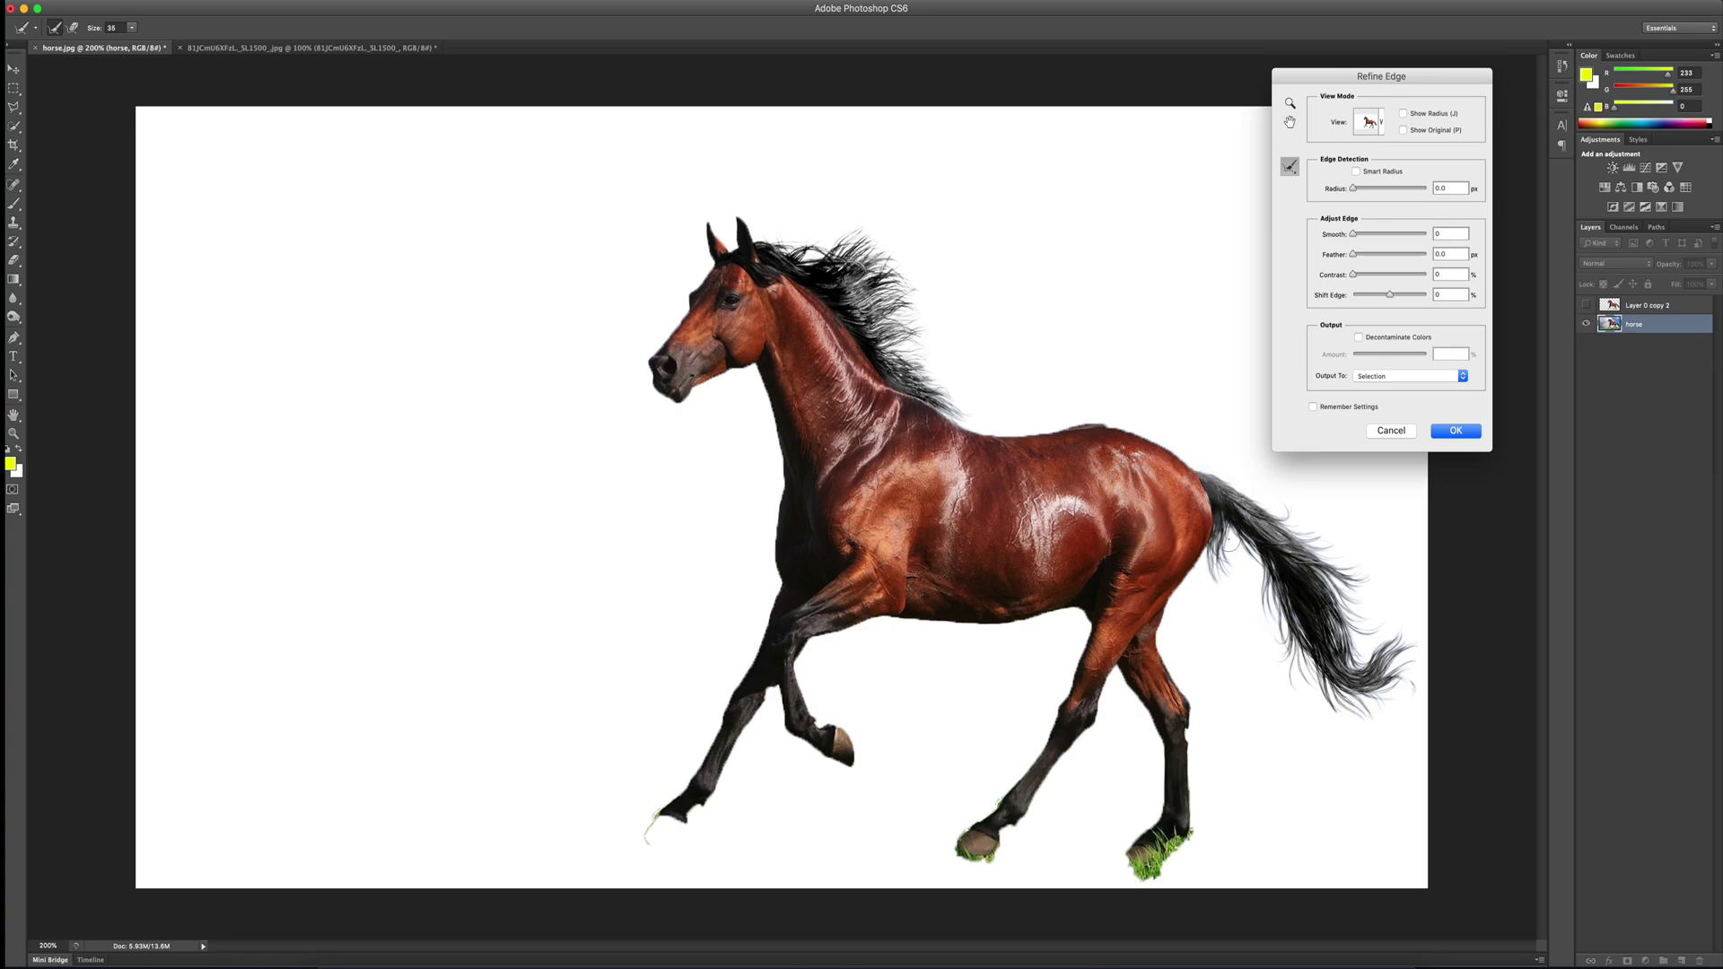
left_click(1456, 432)
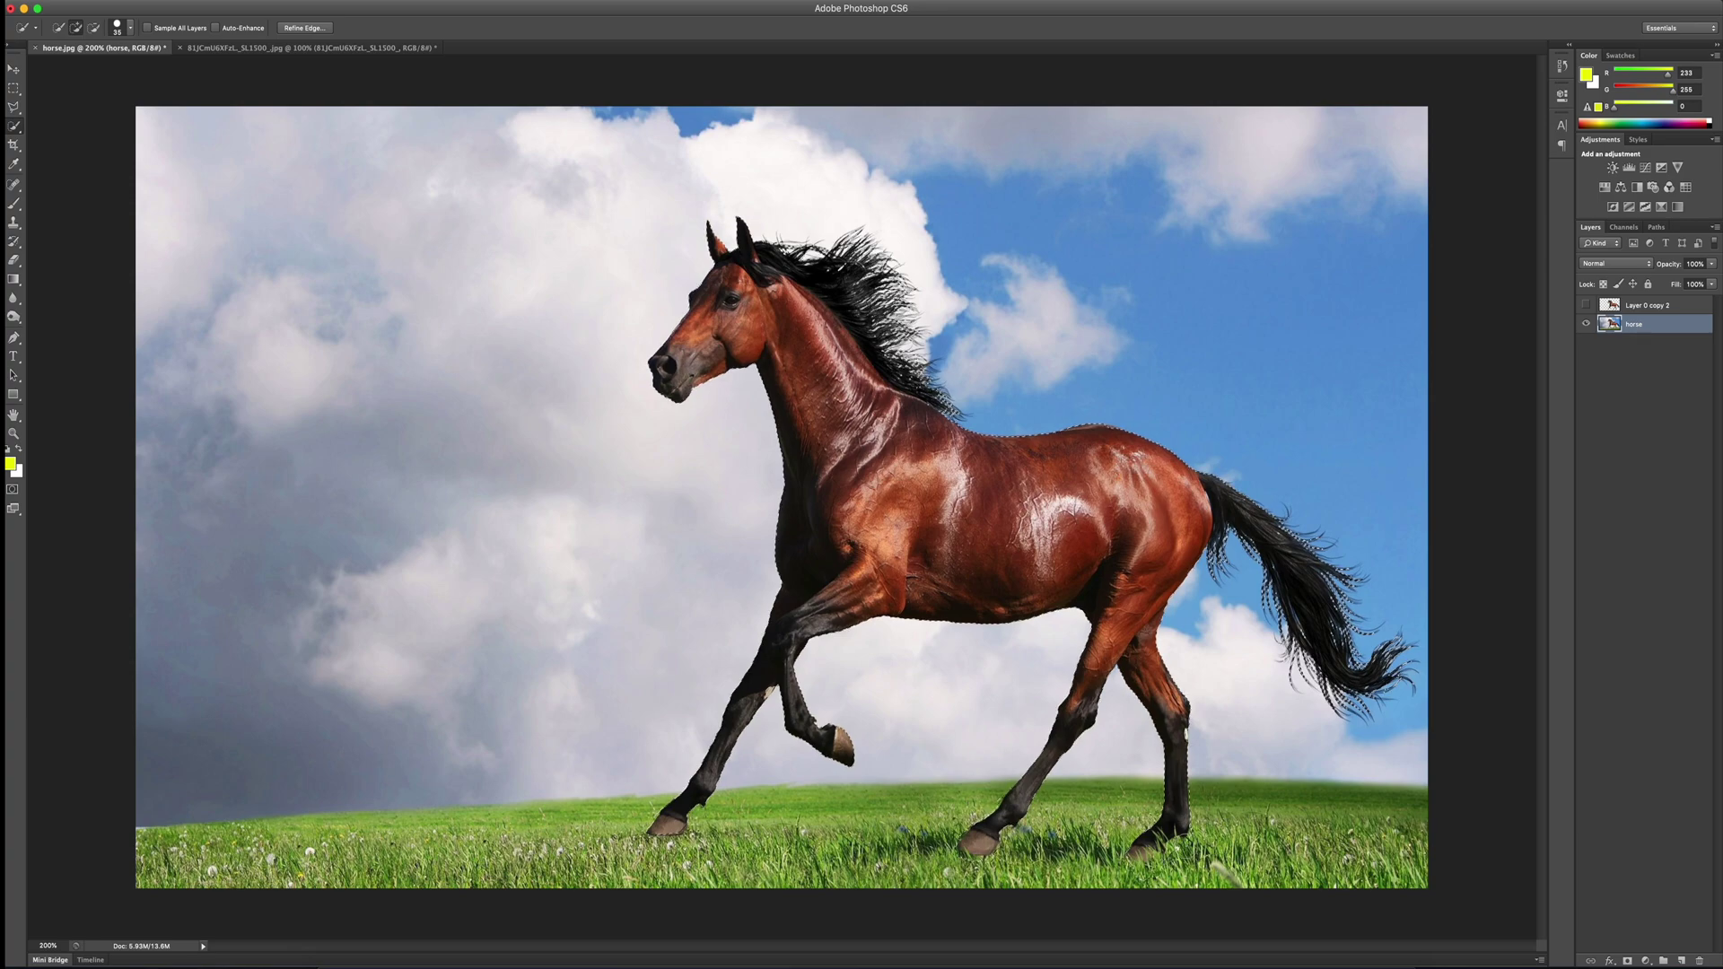
Step: Switch Quick Selection to subtract mode with Alt to trim stray areas around the horse
key("alt")
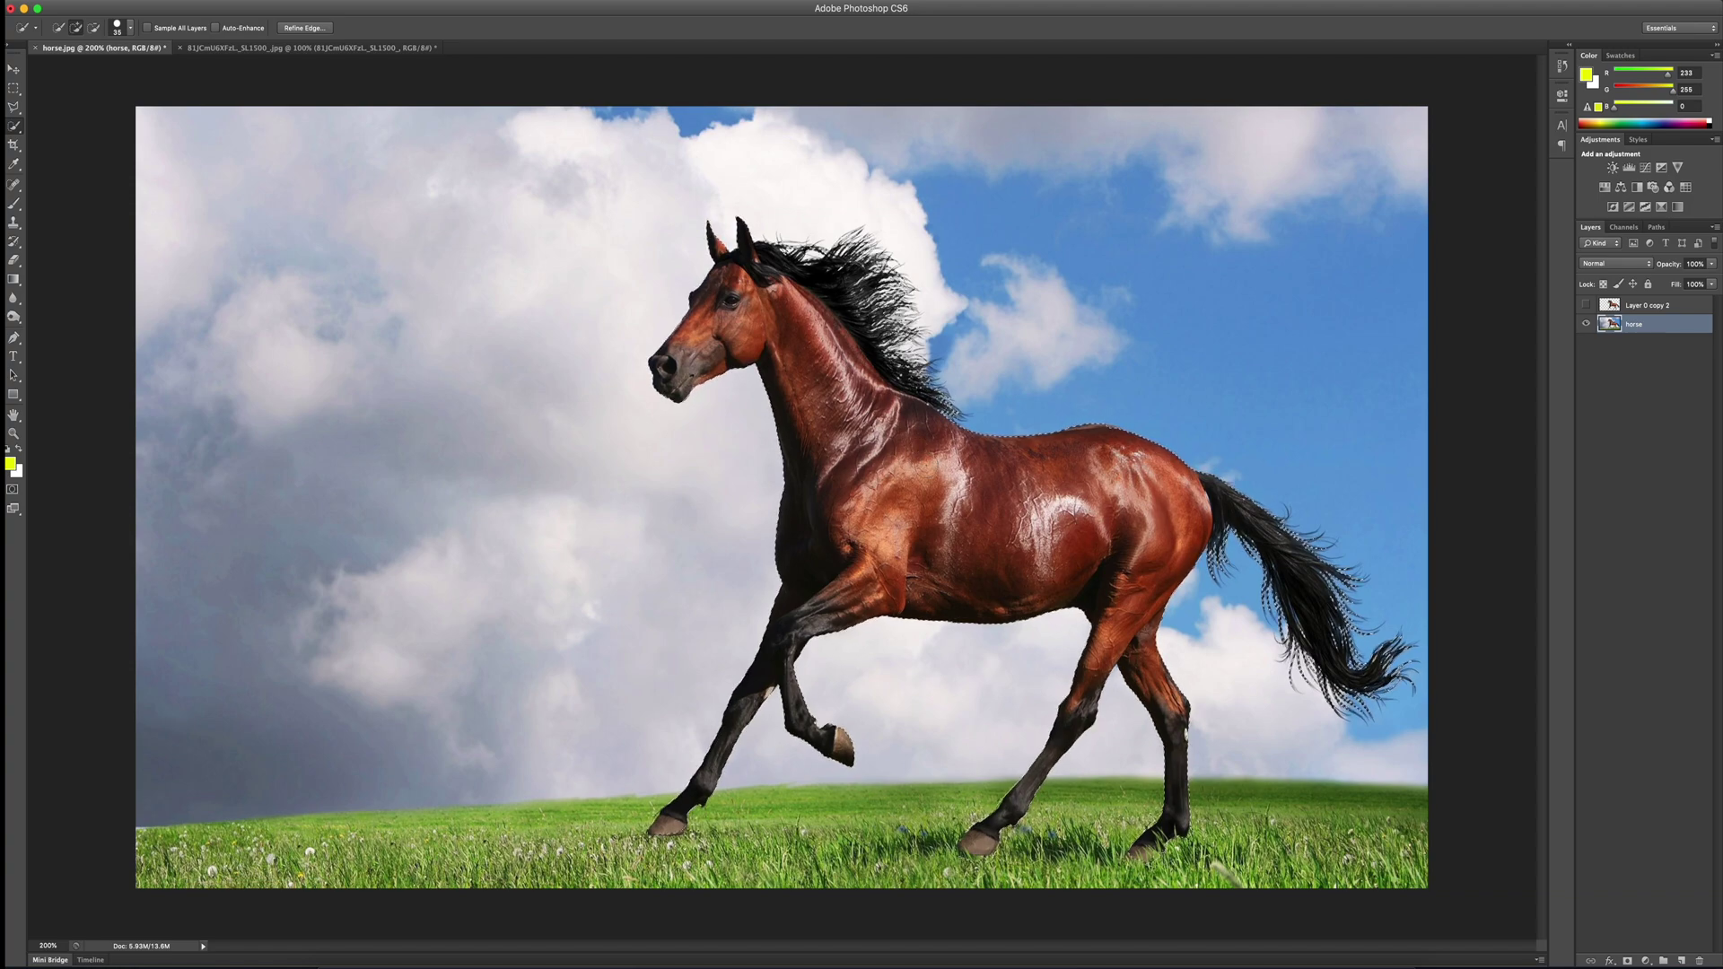
Step: Invert the horse selection to the sky and grass using Cmd+Shift+I and Select > Inverse
key("super+shift+i")
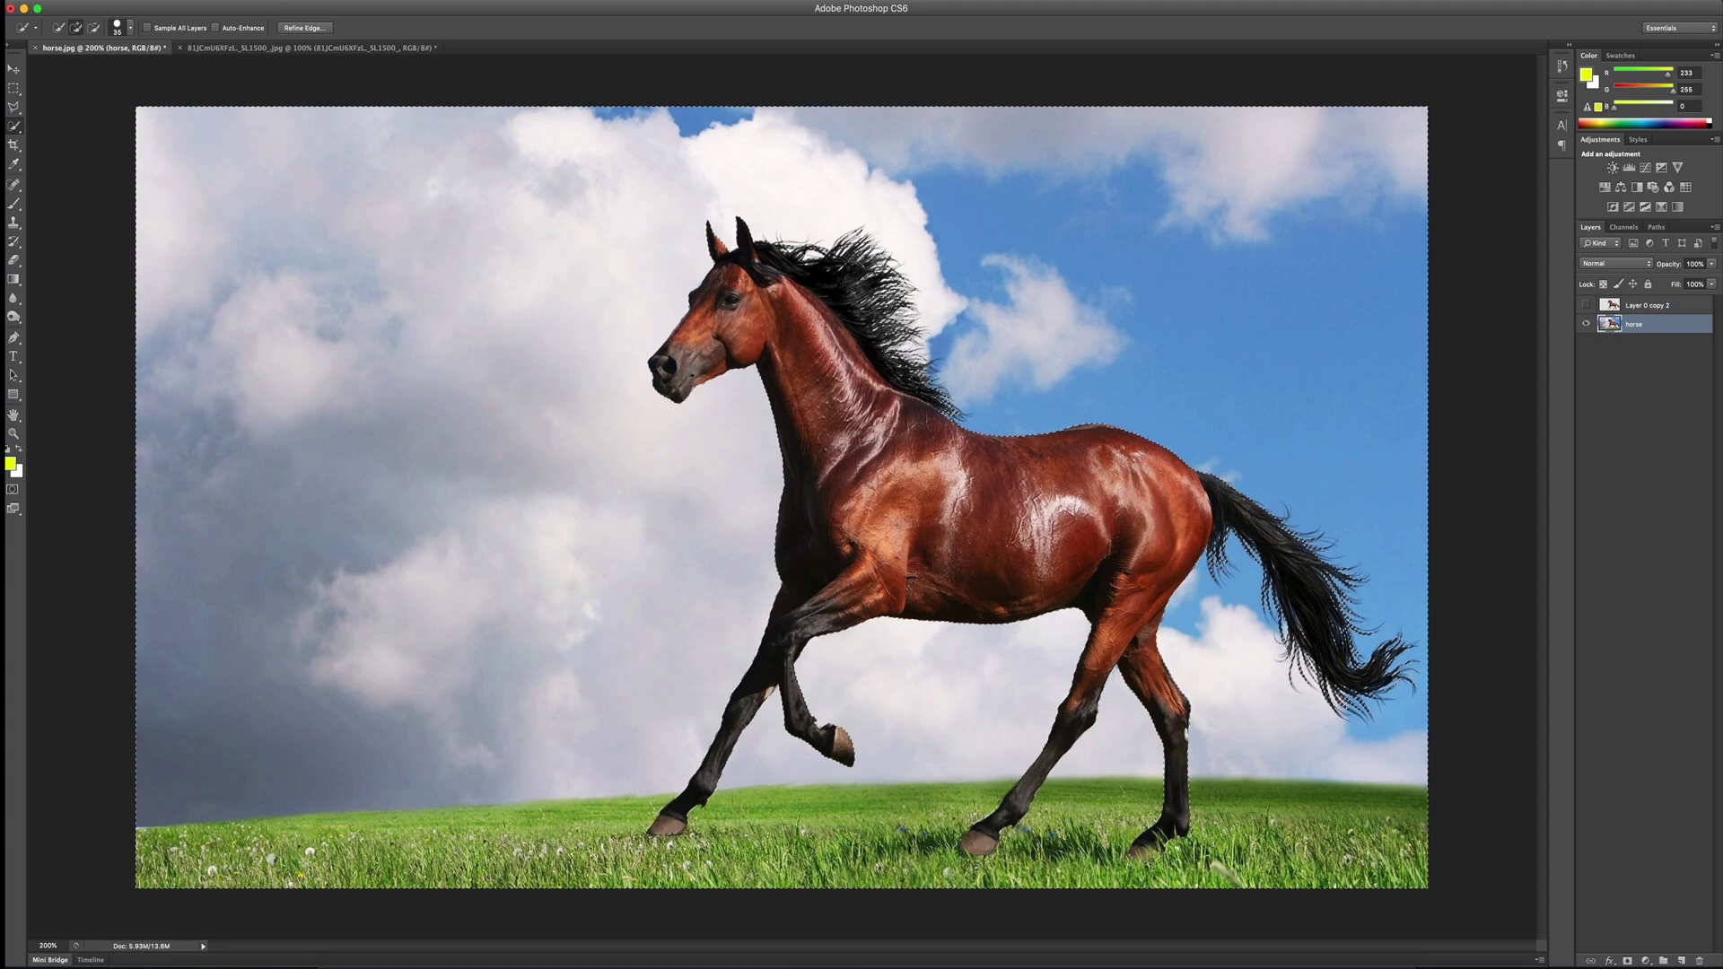
left_click(285, 2)
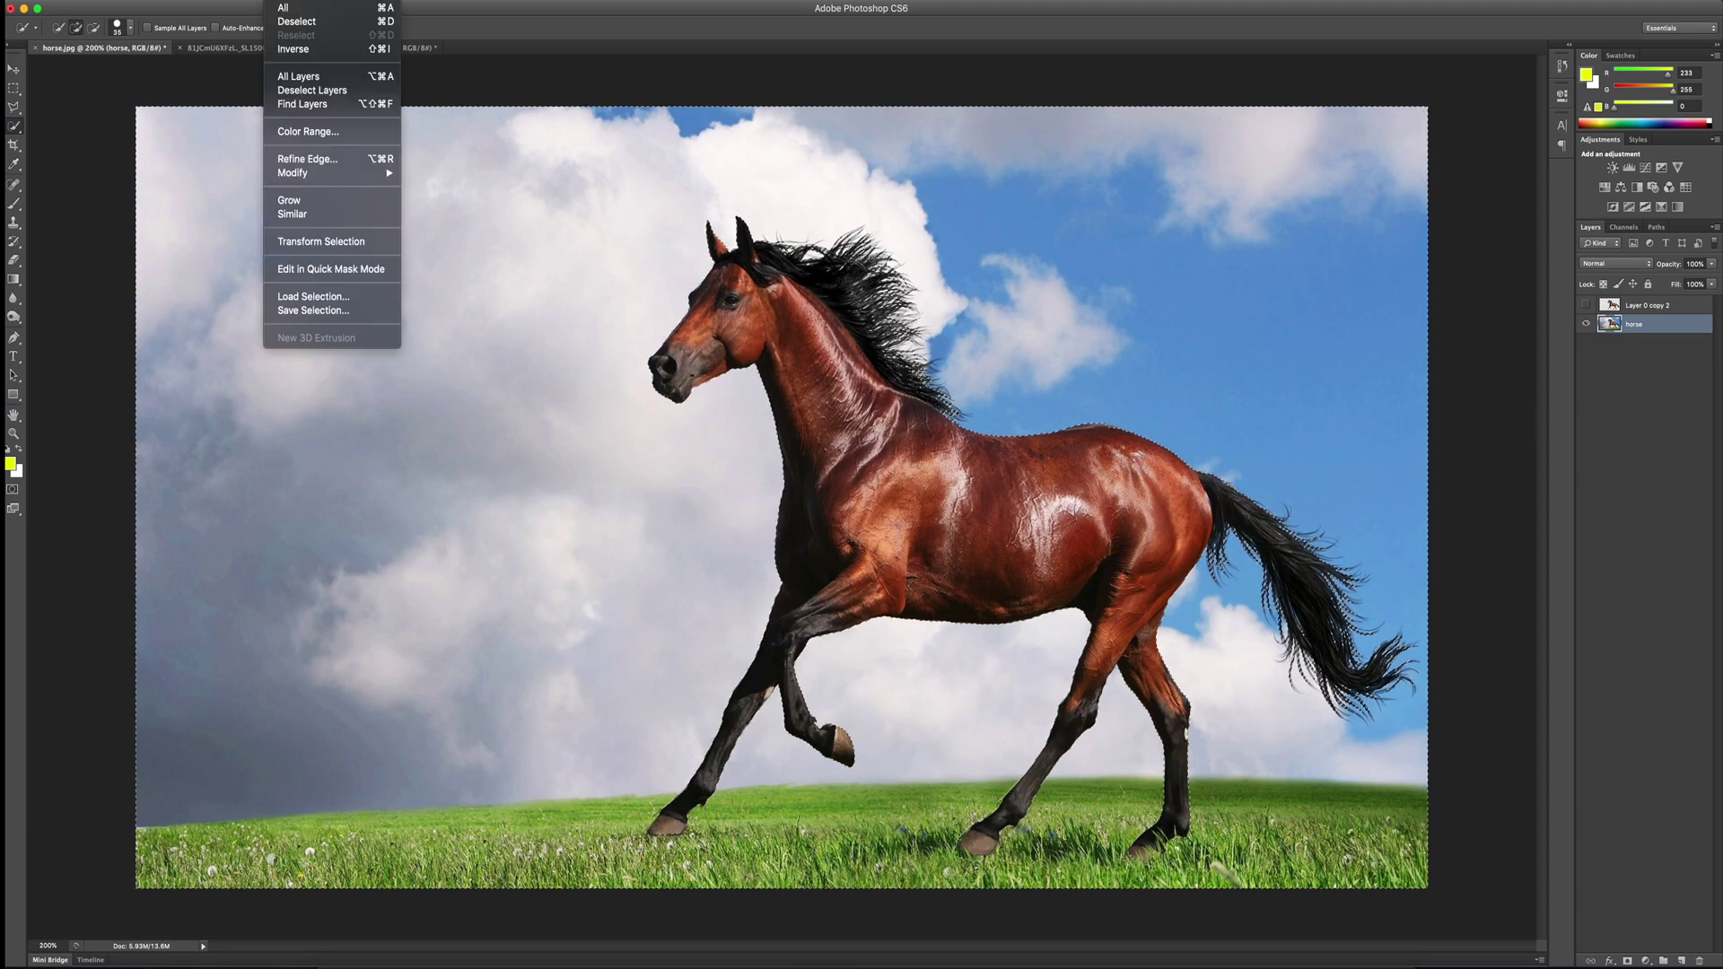
left_click(295, 49)
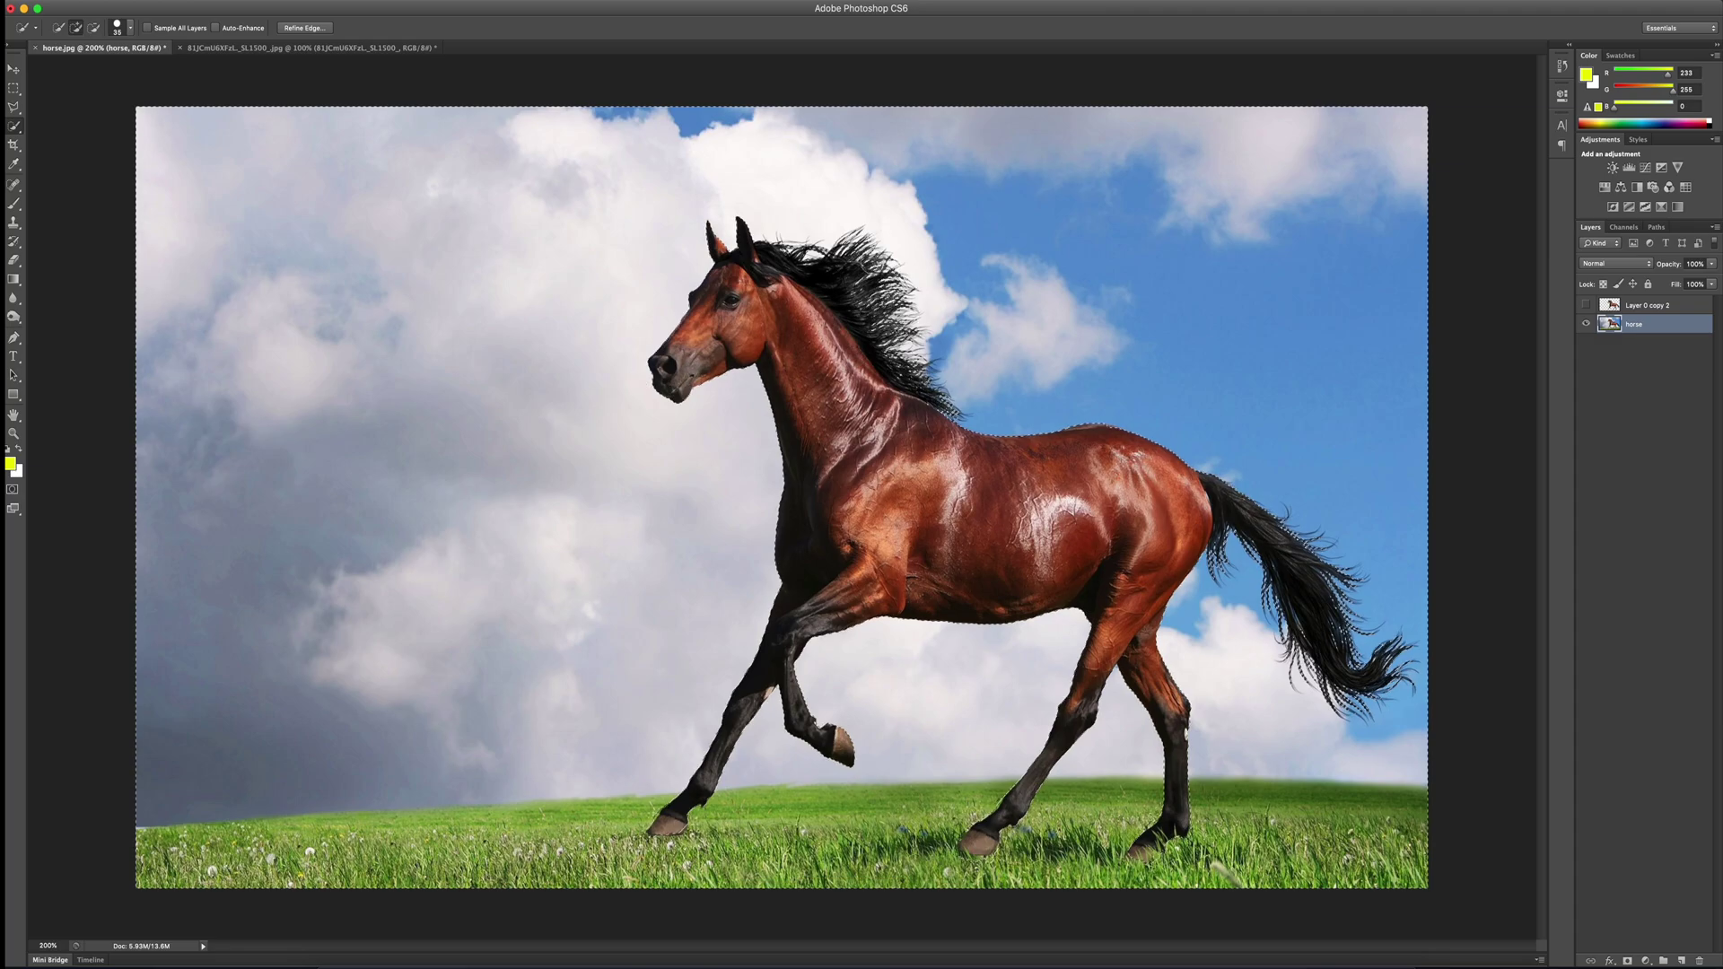
Step: Delete the selected sky and grass pixels, leaving the horse on transparency
key("Delete")
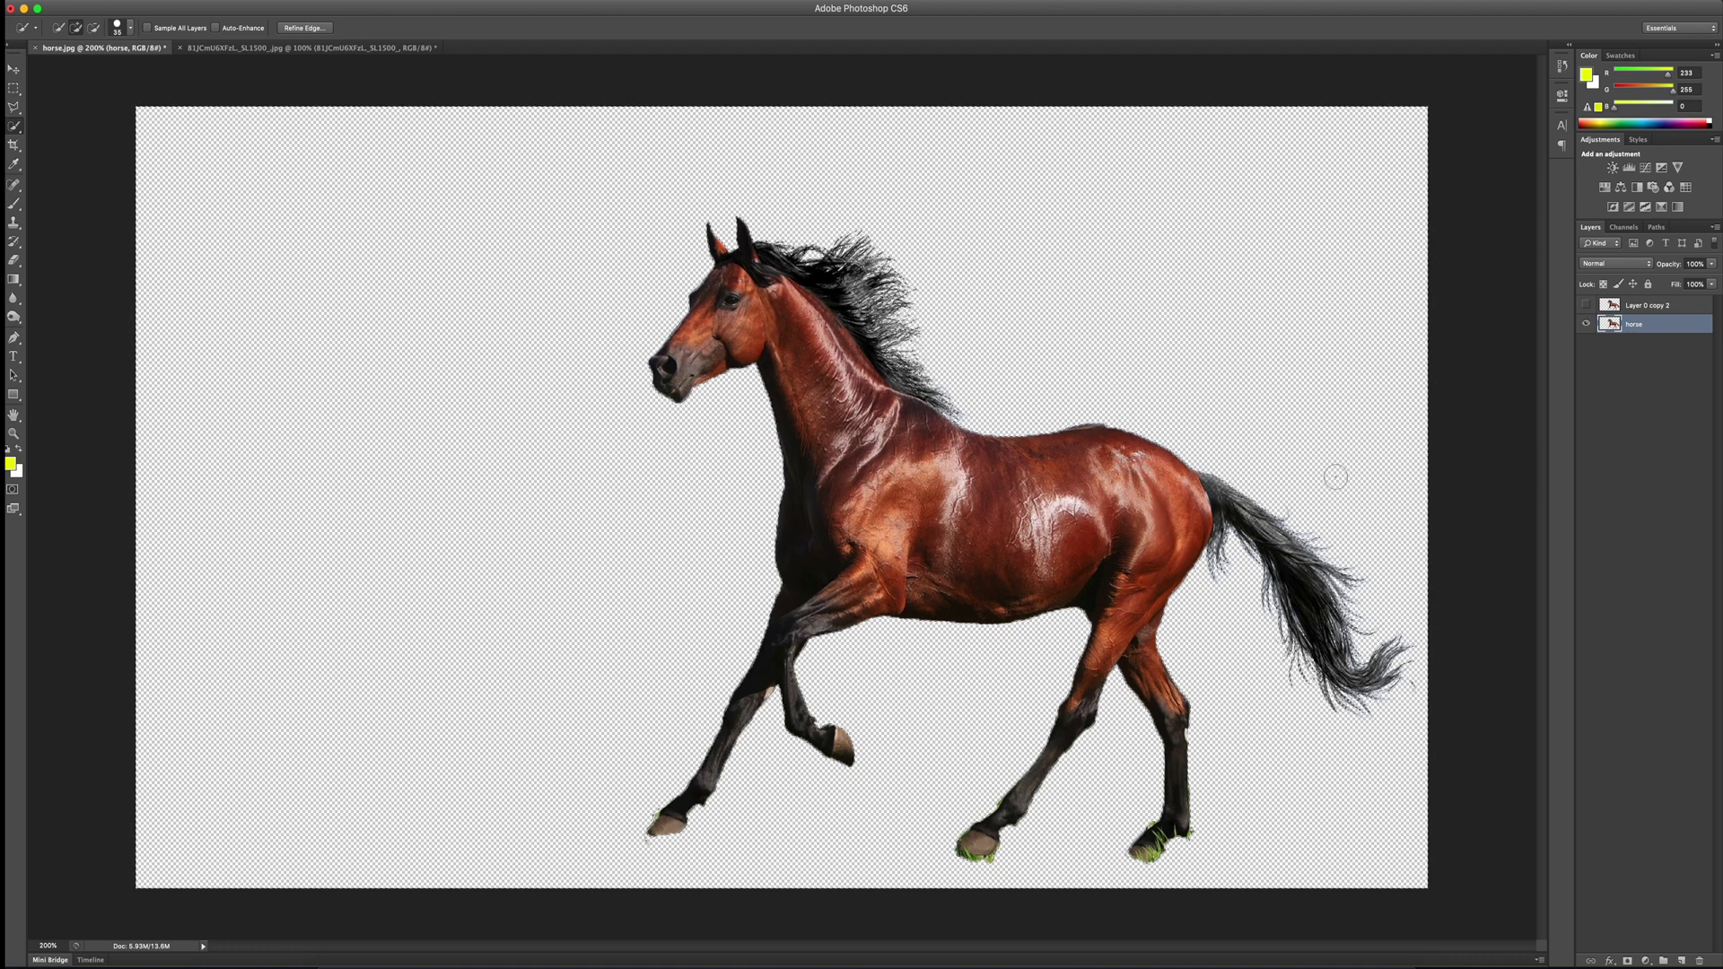
Step: Deselect and duplicate the cut-out horse layer with Cmd+J
right_click(941, 496)
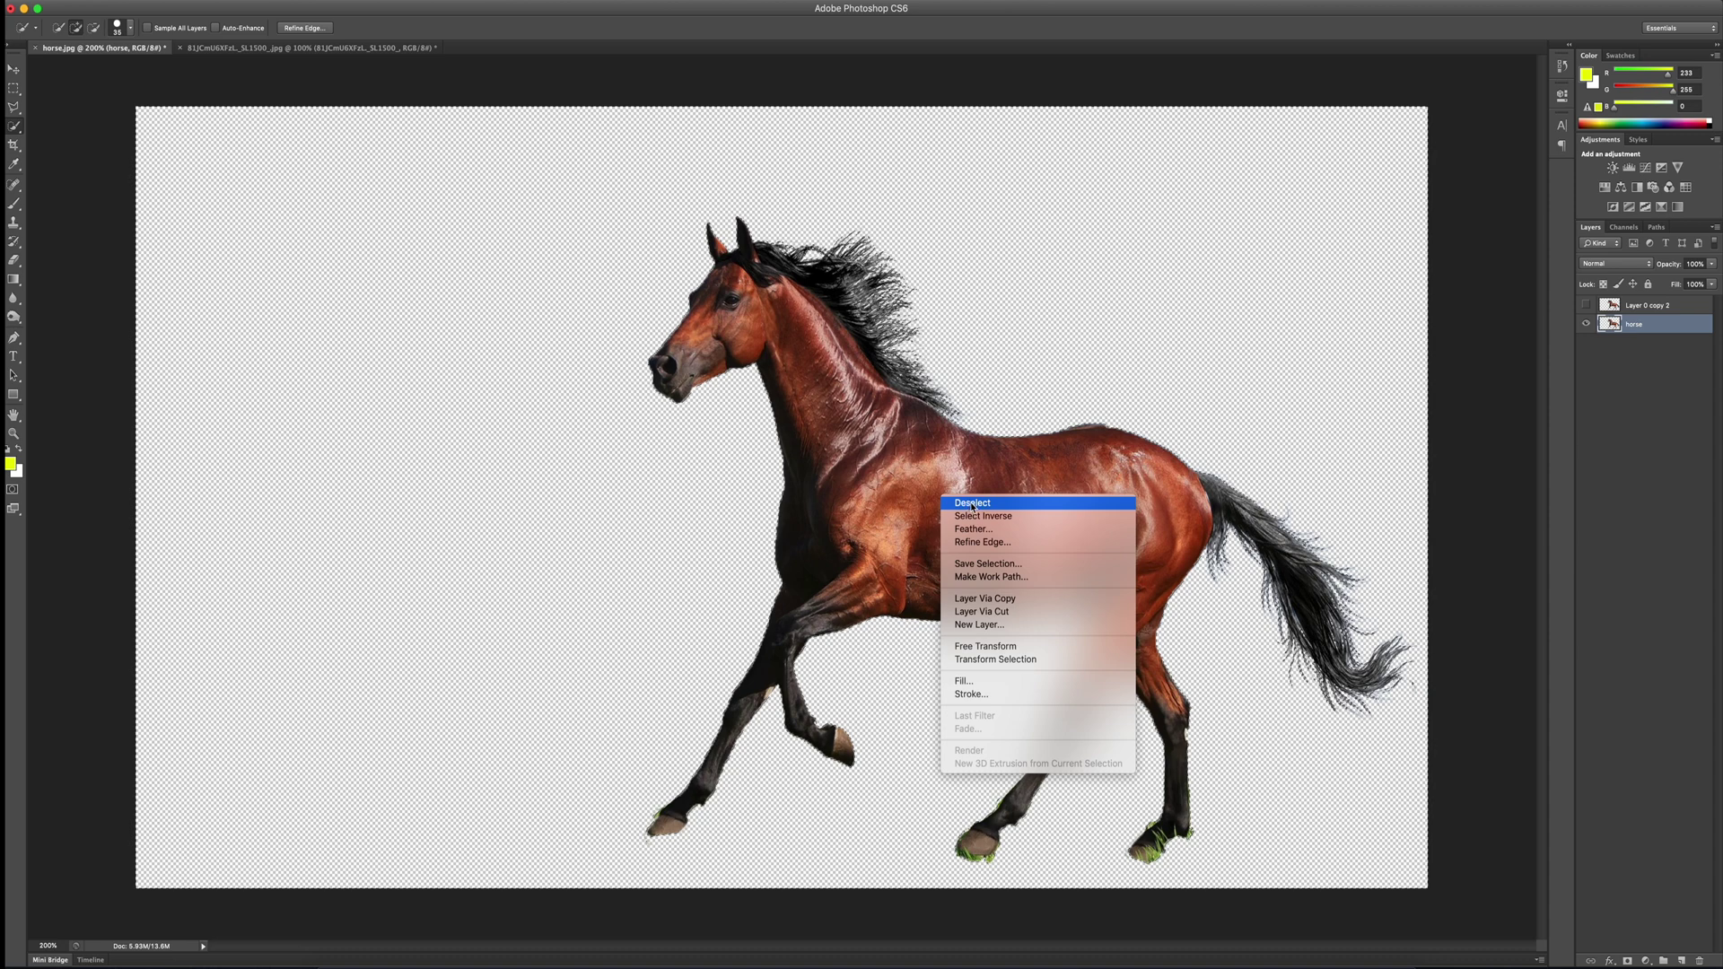
left_click(972, 505)
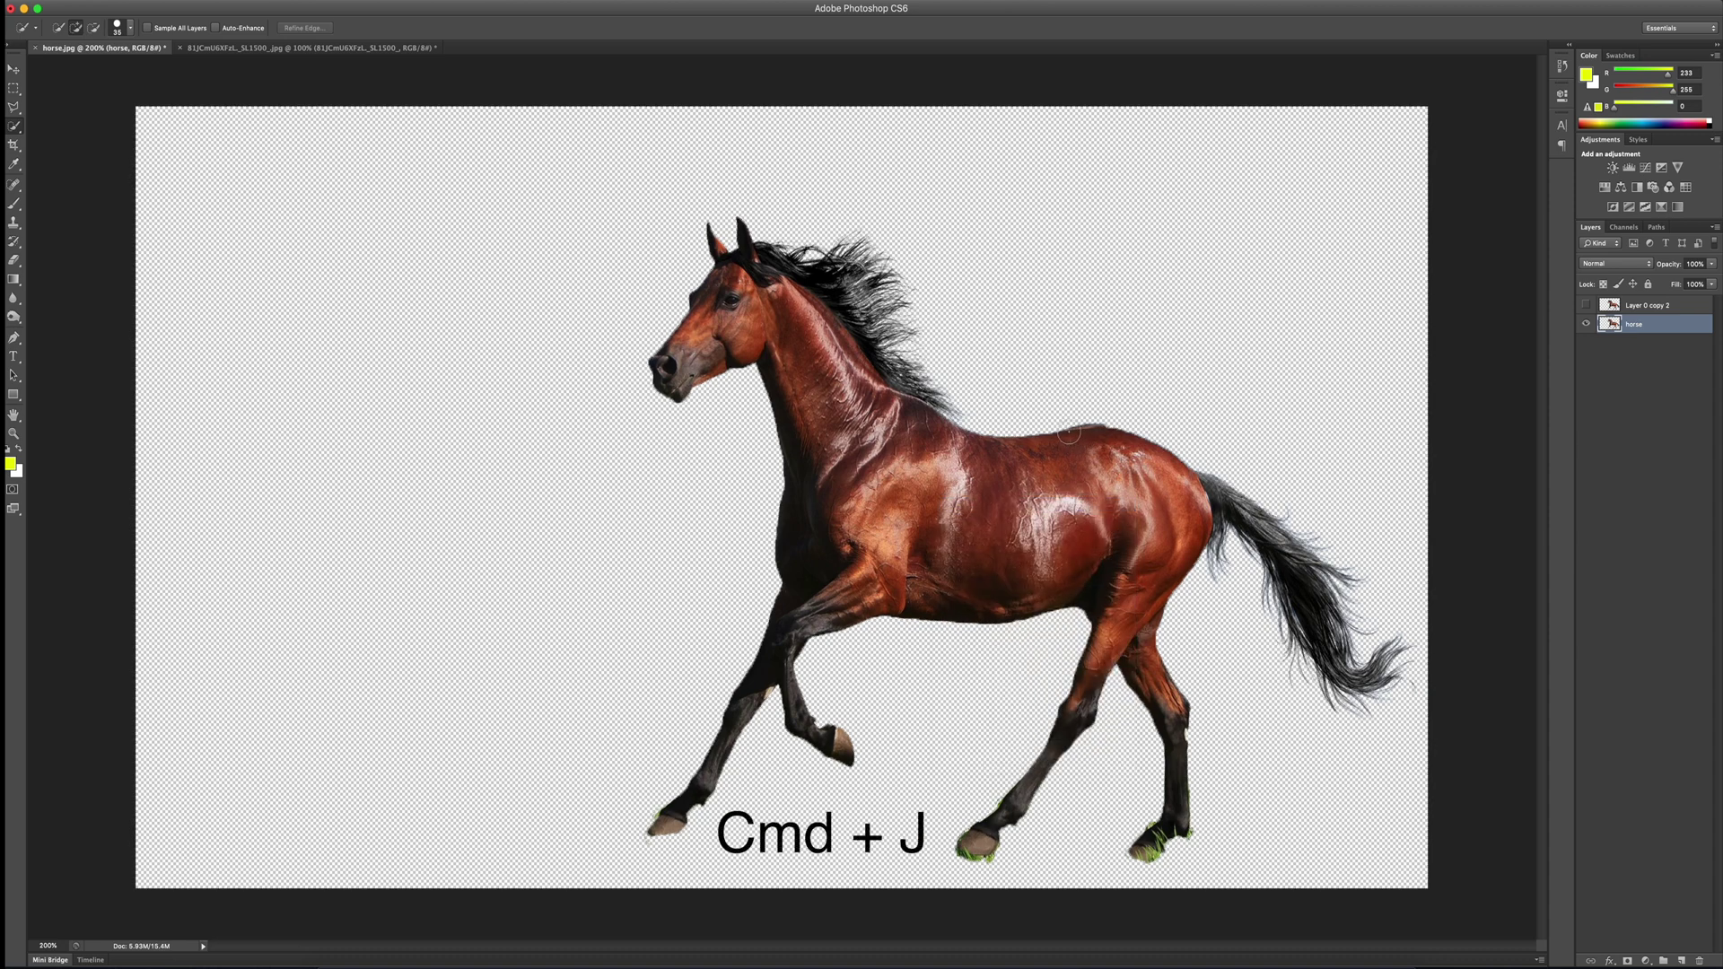
key("super+j")
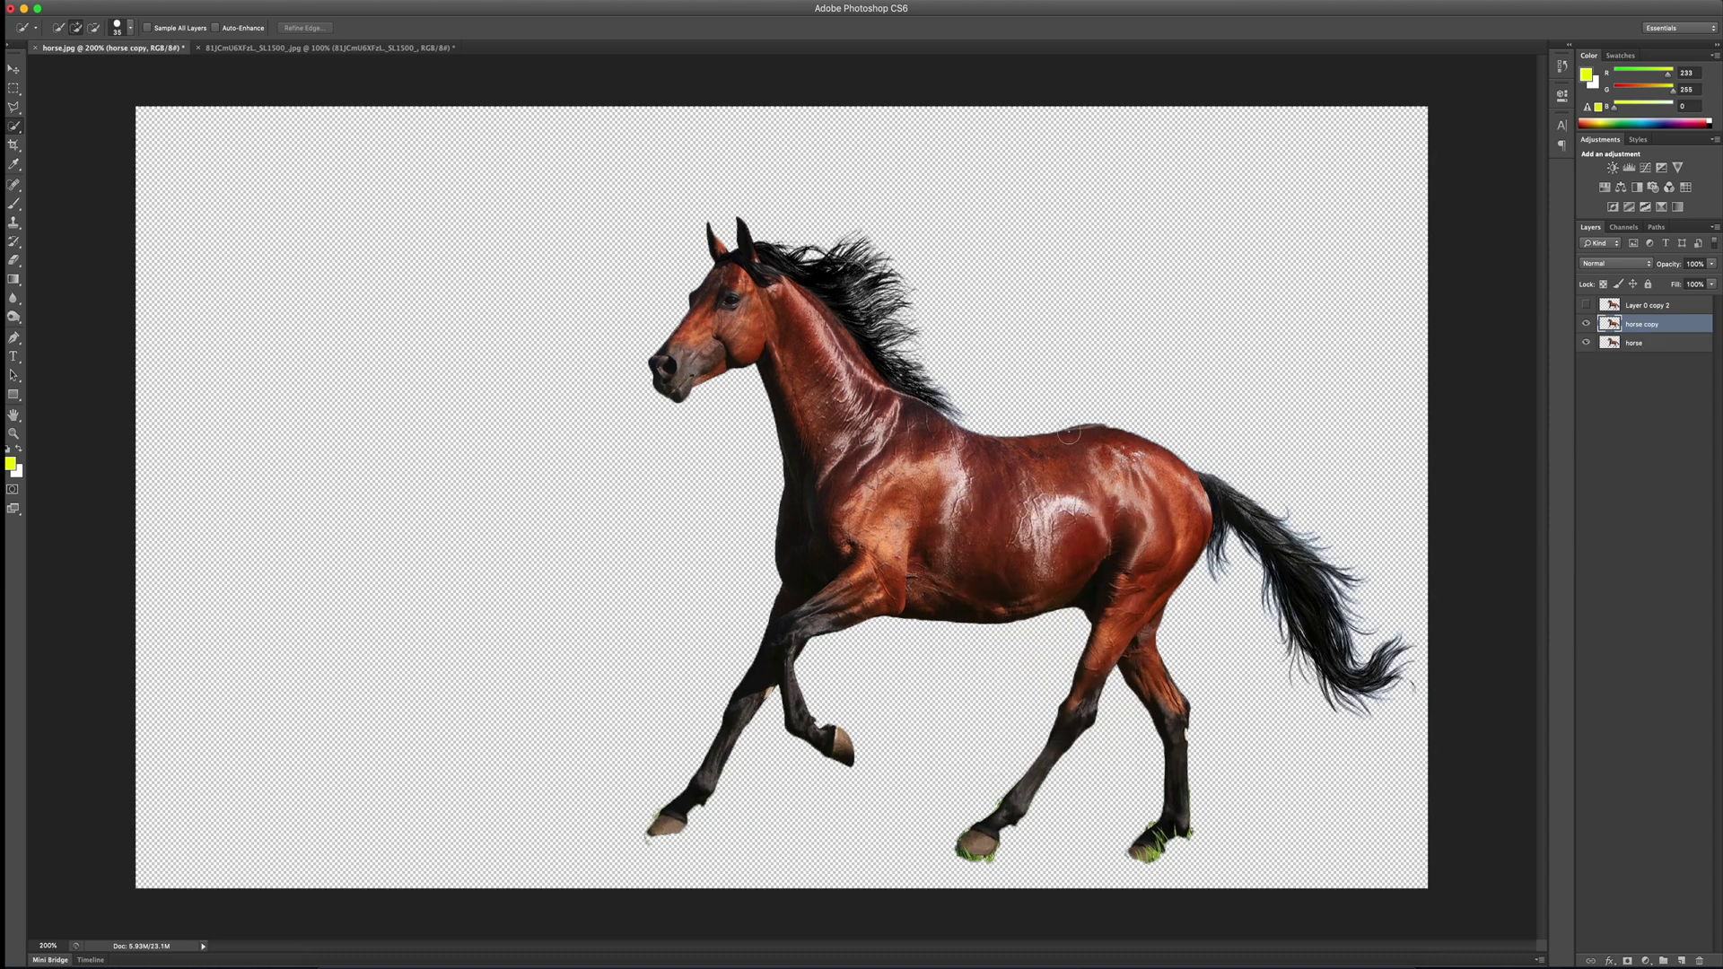
Step: Toggle the horse copy's visibility to compare mane and tail hairs, then duplicate the layer again
left_click(1586, 326)
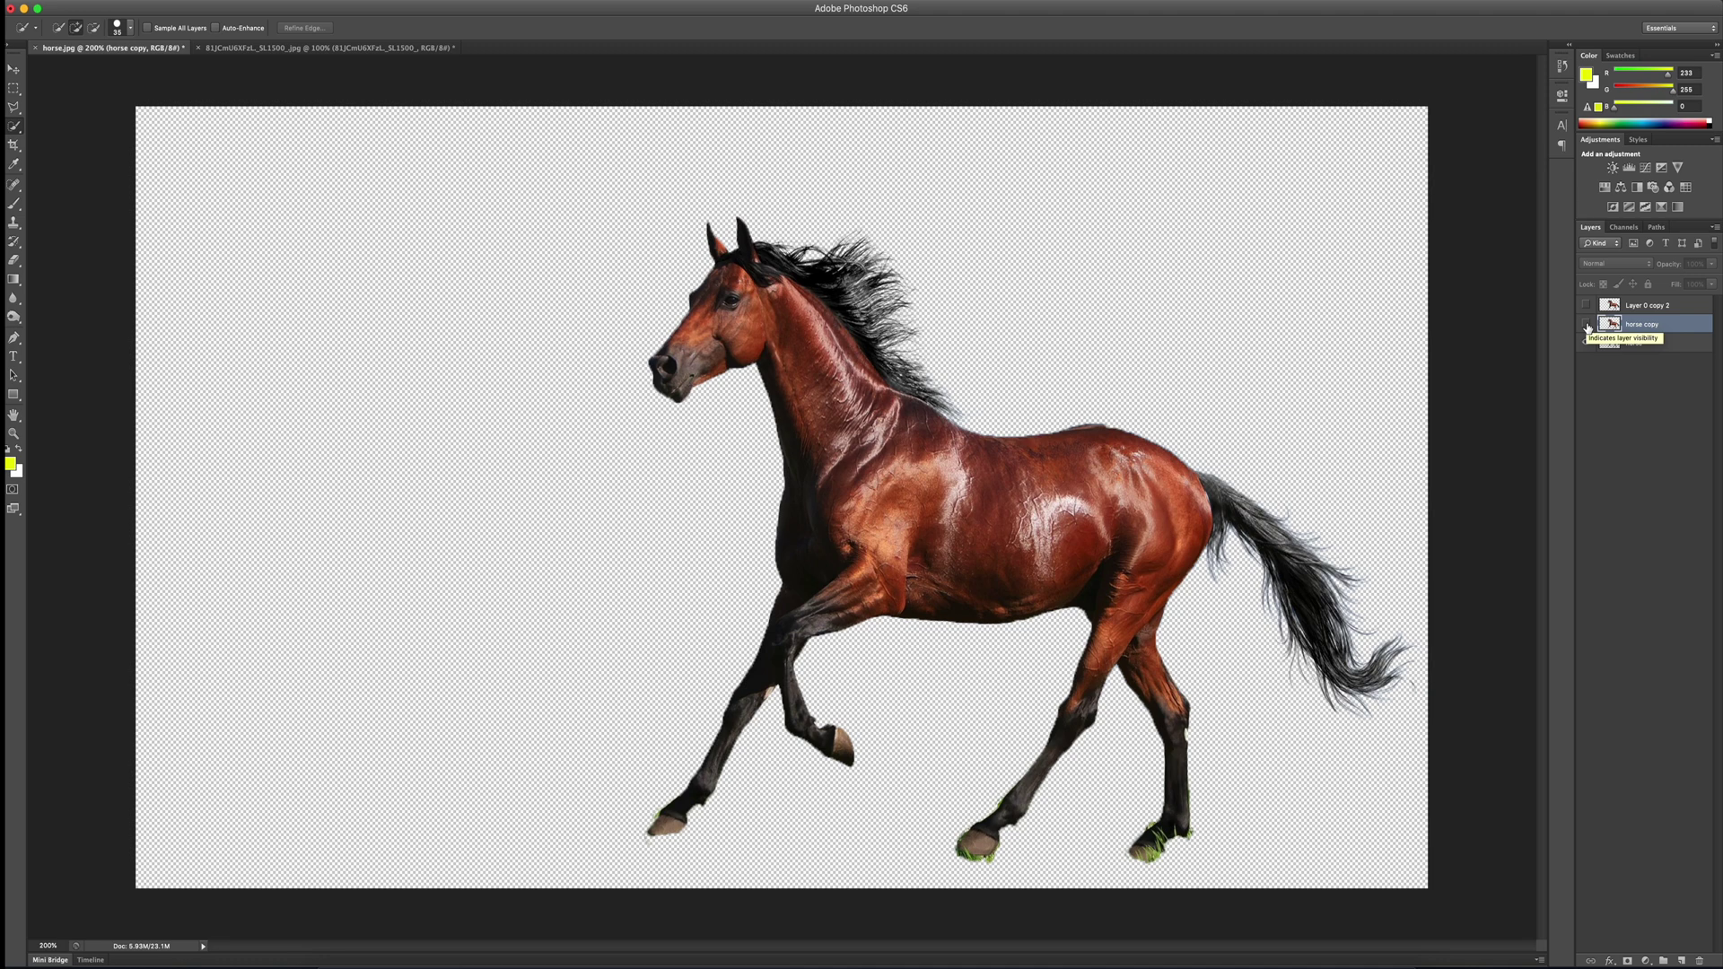
left_click(1586, 326)
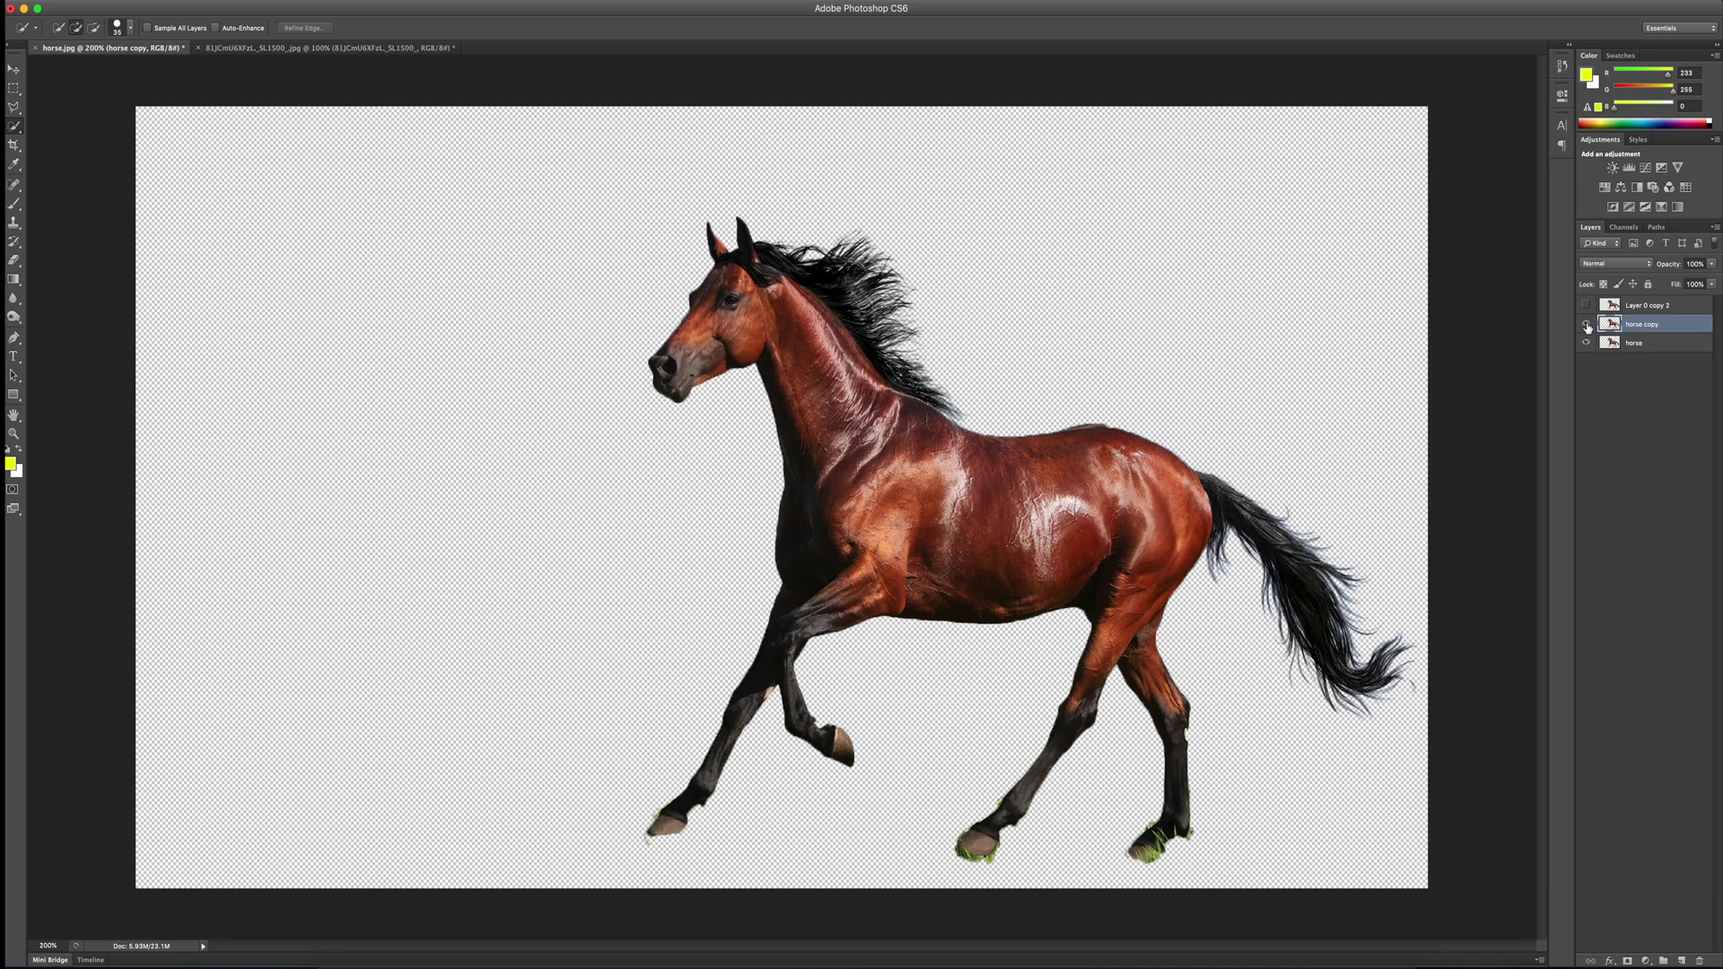
left_click(1586, 326)
left_click(1586, 326)
key("super+j")
key("super+j")
key("super+j")
key("super+j")
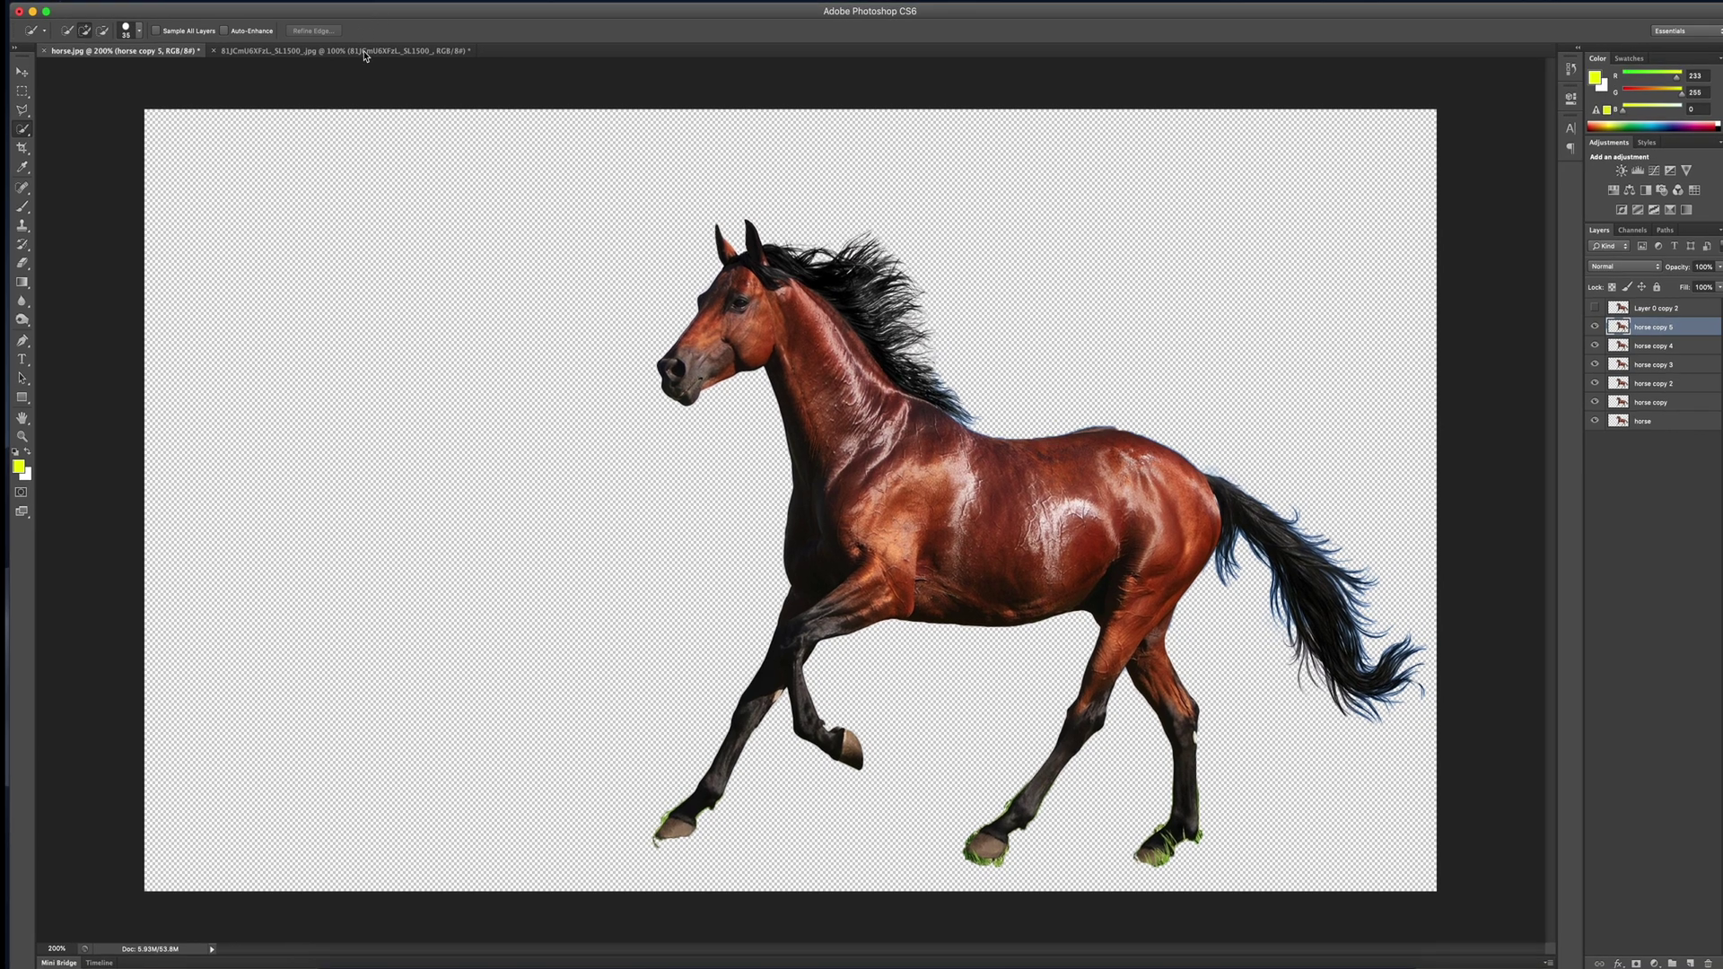
Step: Switch to the Napoleon Dynamite photo and open Refine Edge for the head selection
left_click(358, 47)
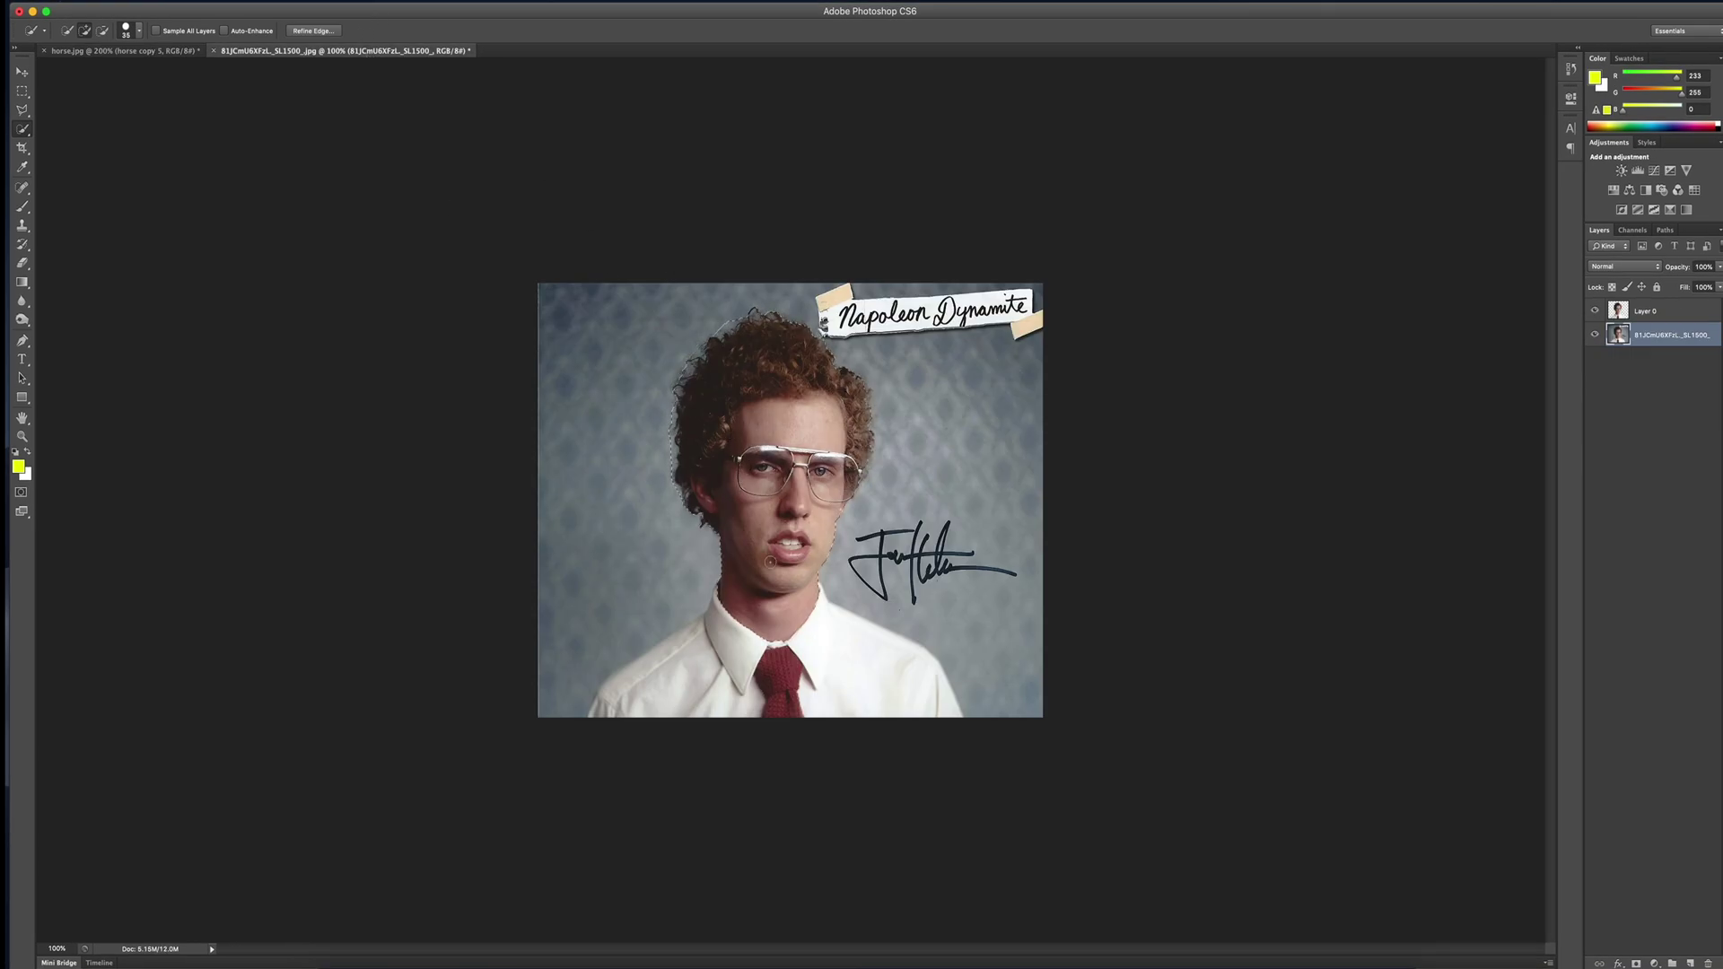
left_click(312, 31)
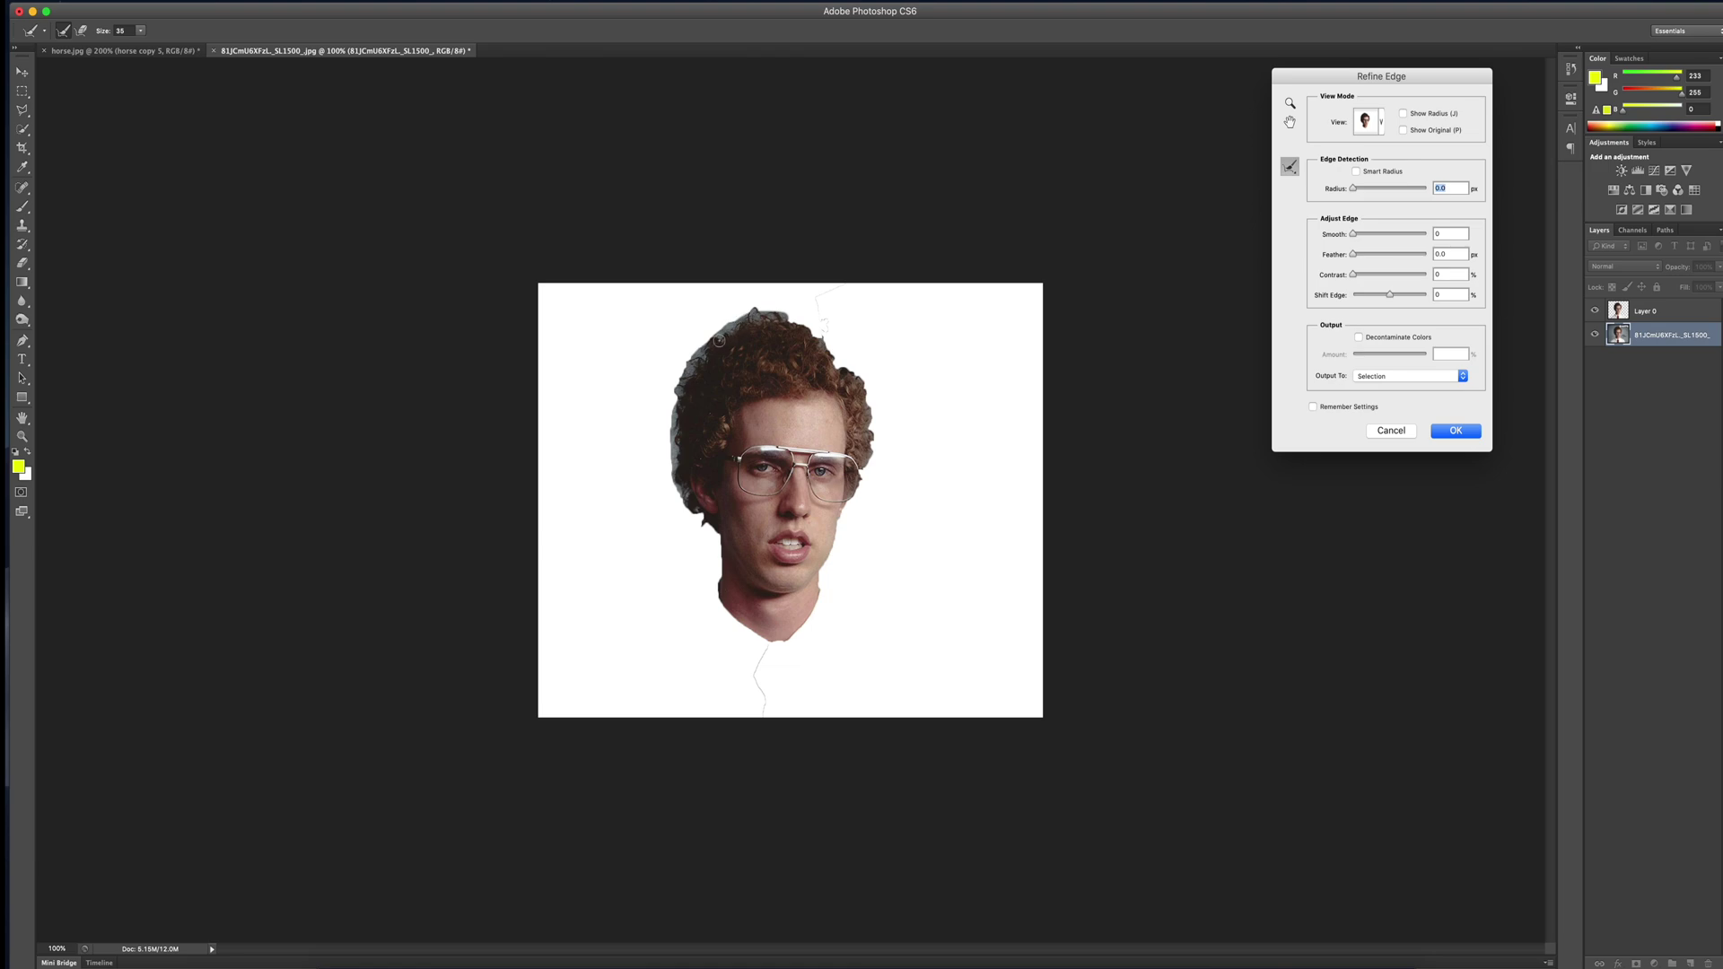
Step: Refine the curly hair edges along the left side, the cheek and the top of Napoleon's head
left_click_drag(684, 377, 692, 419)
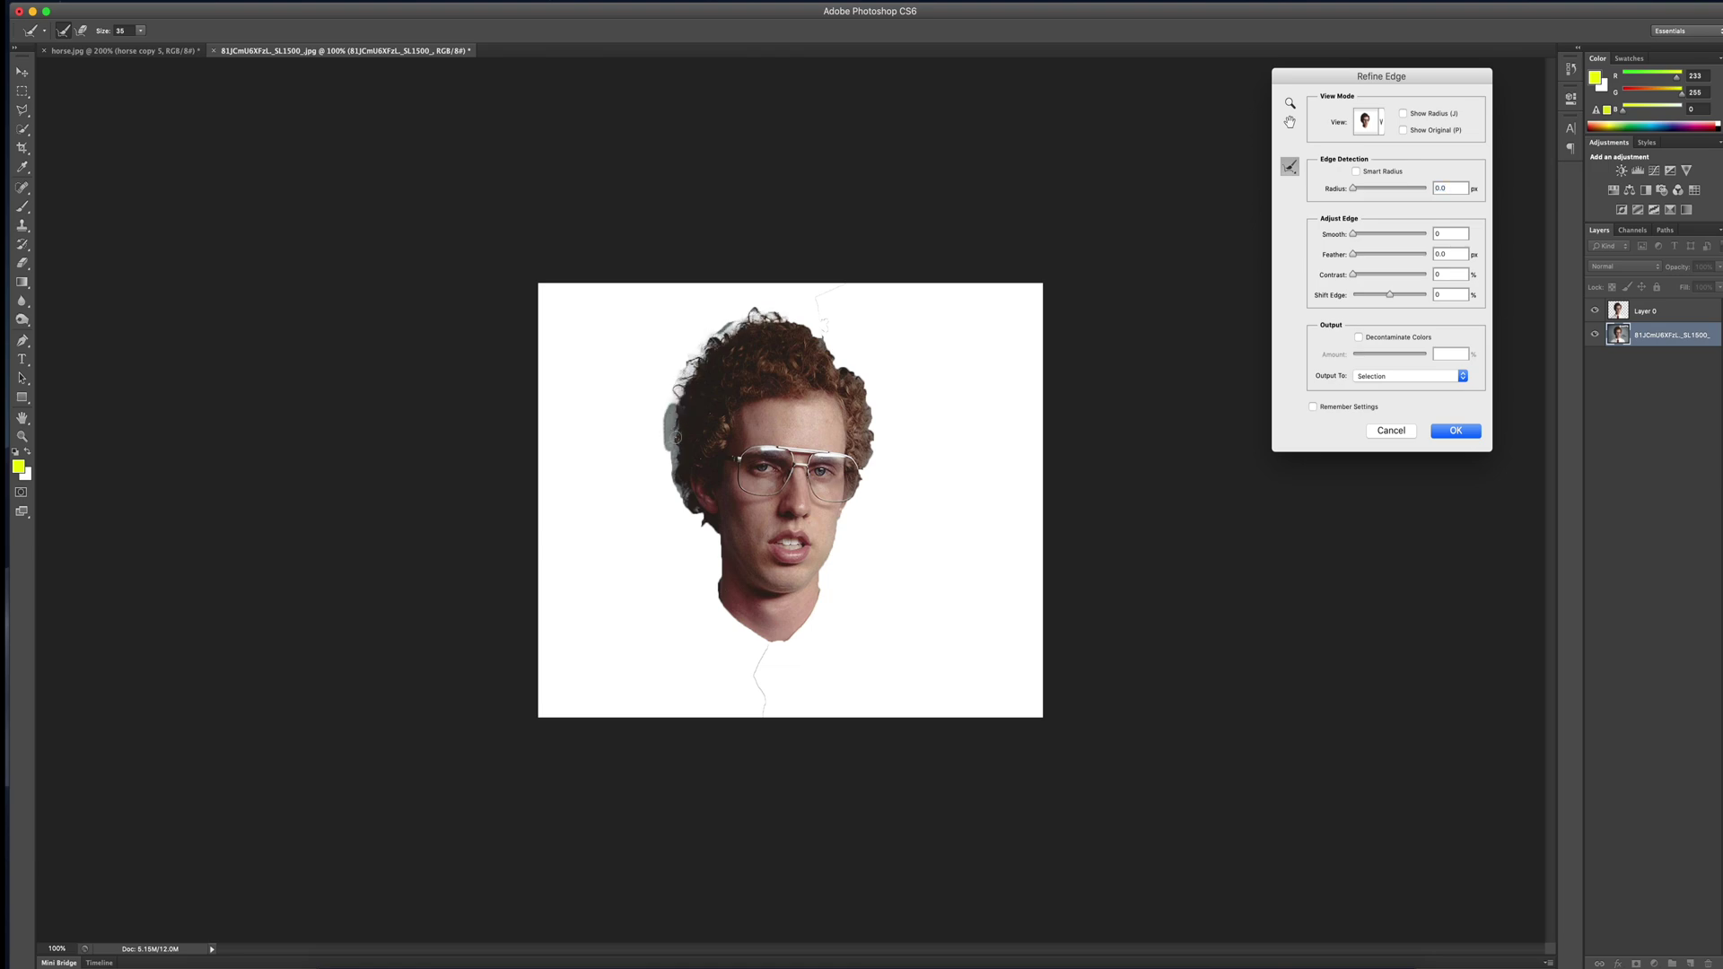
mouse_move(678, 482)
left_mouse_down()
mouse_move(697, 485)
mouse_move(688, 500)
left_mouse_up()
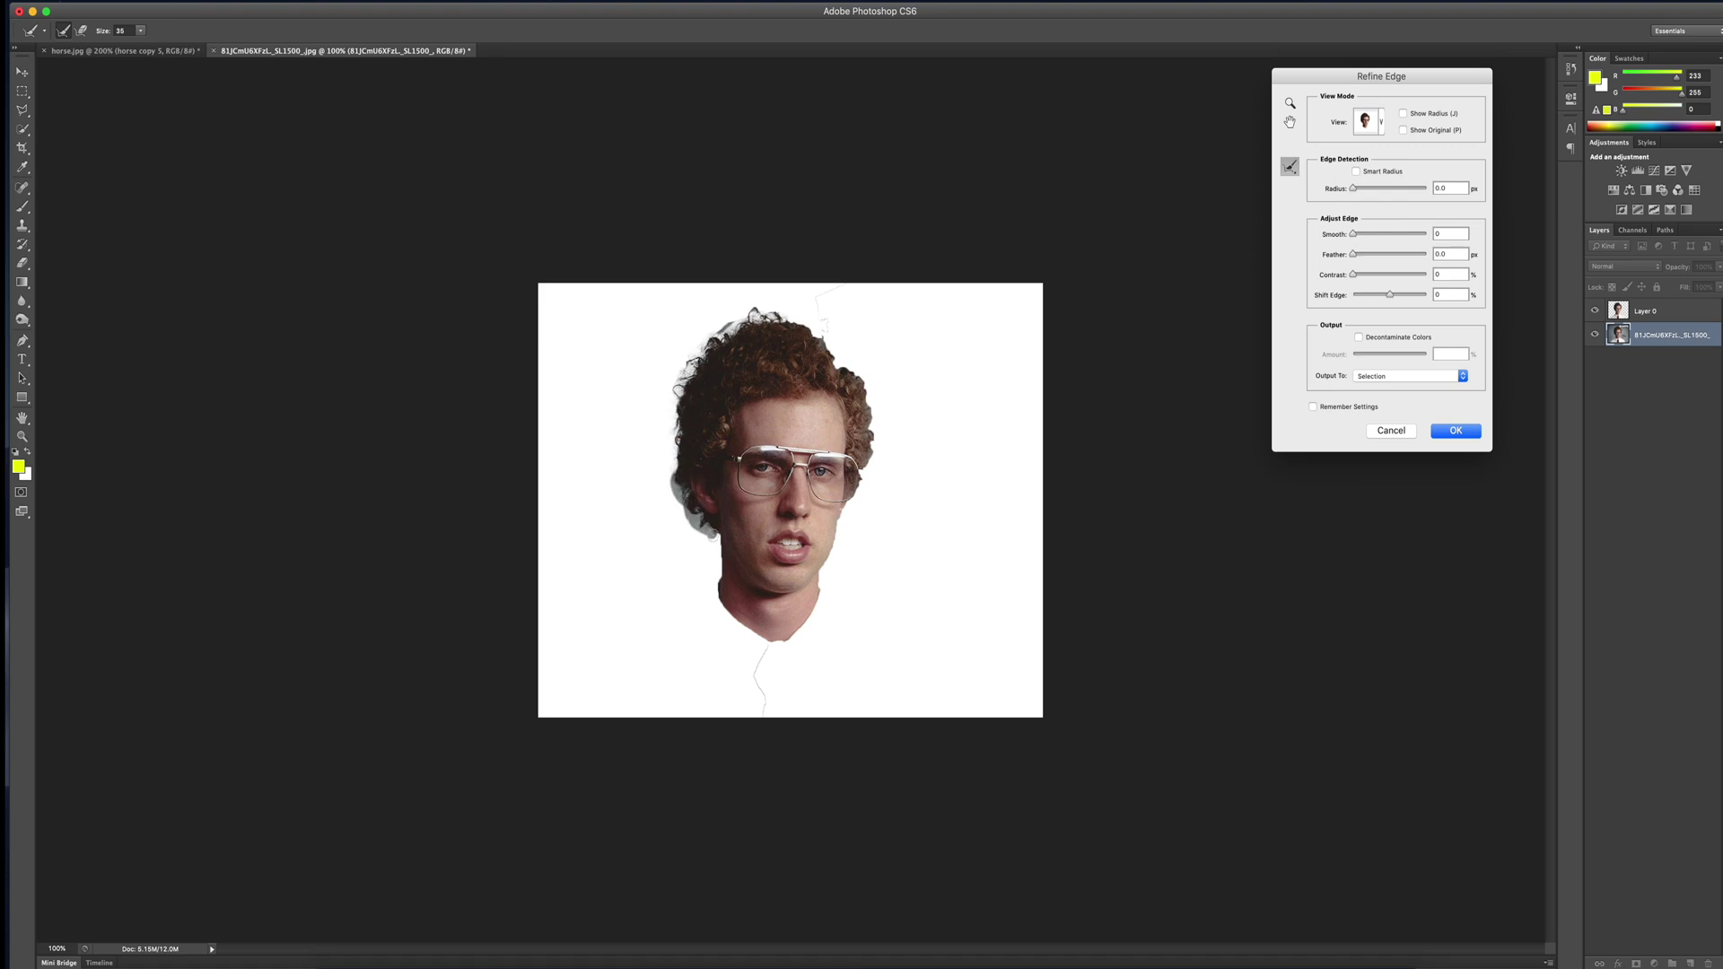
left_click_drag(720, 538, 721, 540)
mouse_move(768, 321)
left_mouse_down()
mouse_move(711, 337)
mouse_move(803, 323)
mouse_move(754, 310)
mouse_move(823, 333)
mouse_move(878, 450)
left_mouse_up()
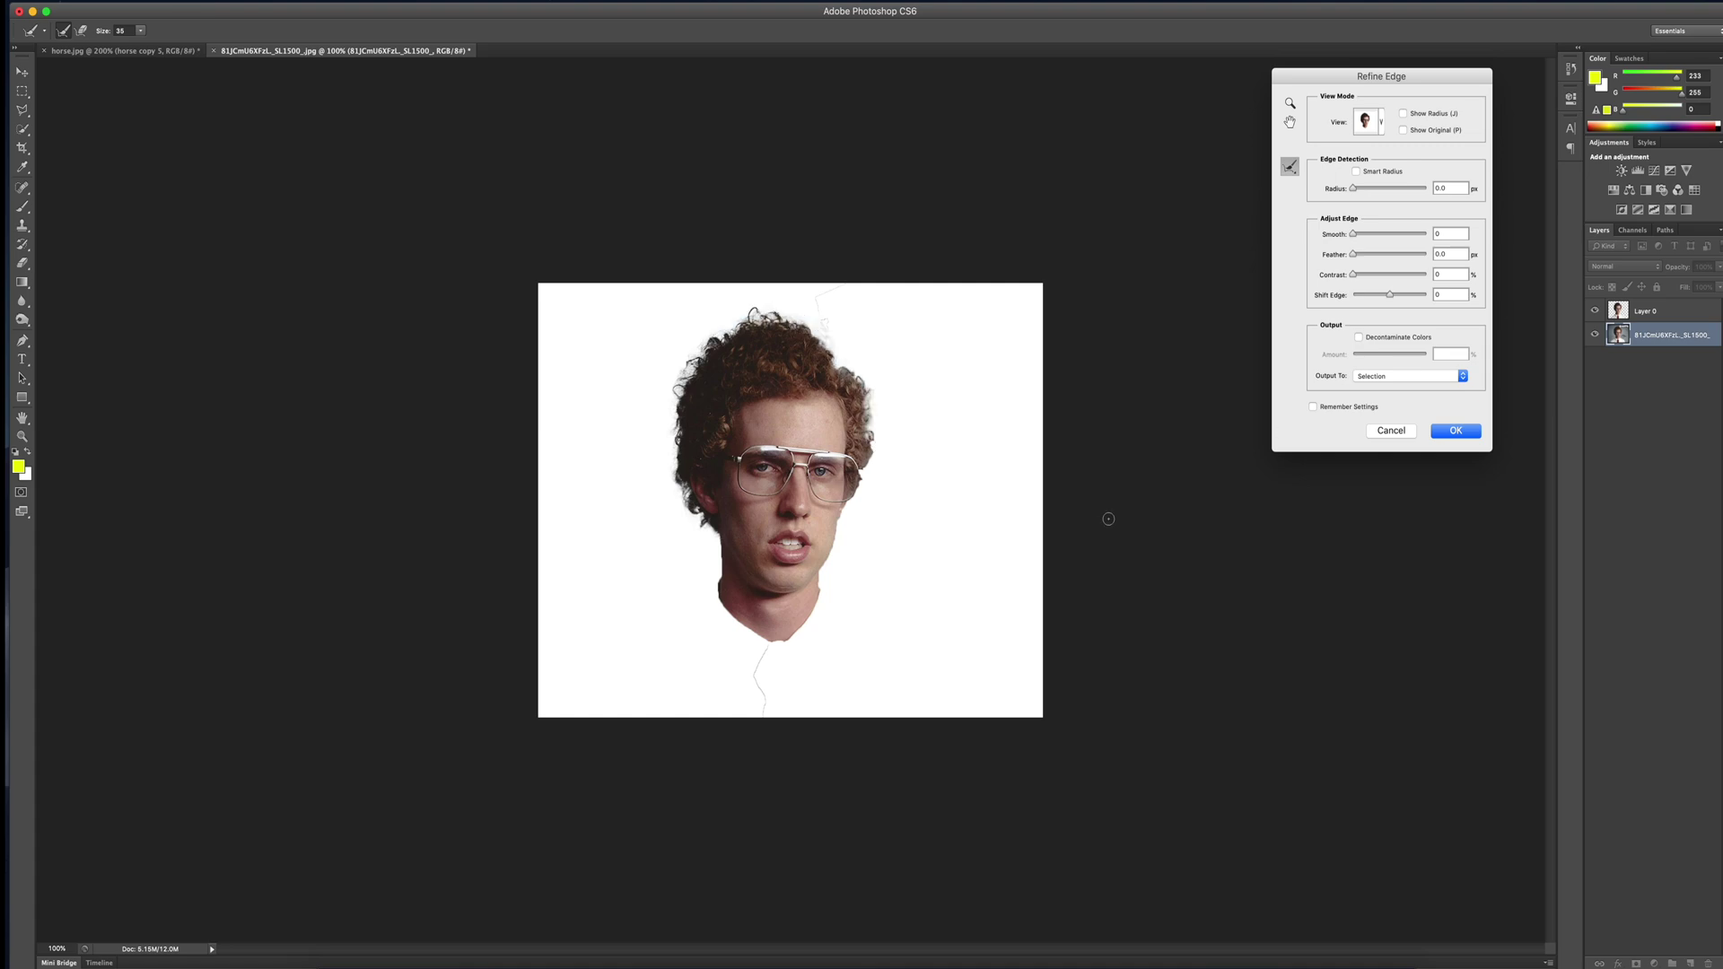
Step: Accept the Refine Edge settings so the head selection keeps the cleaned curly hair edge
left_click(1457, 431)
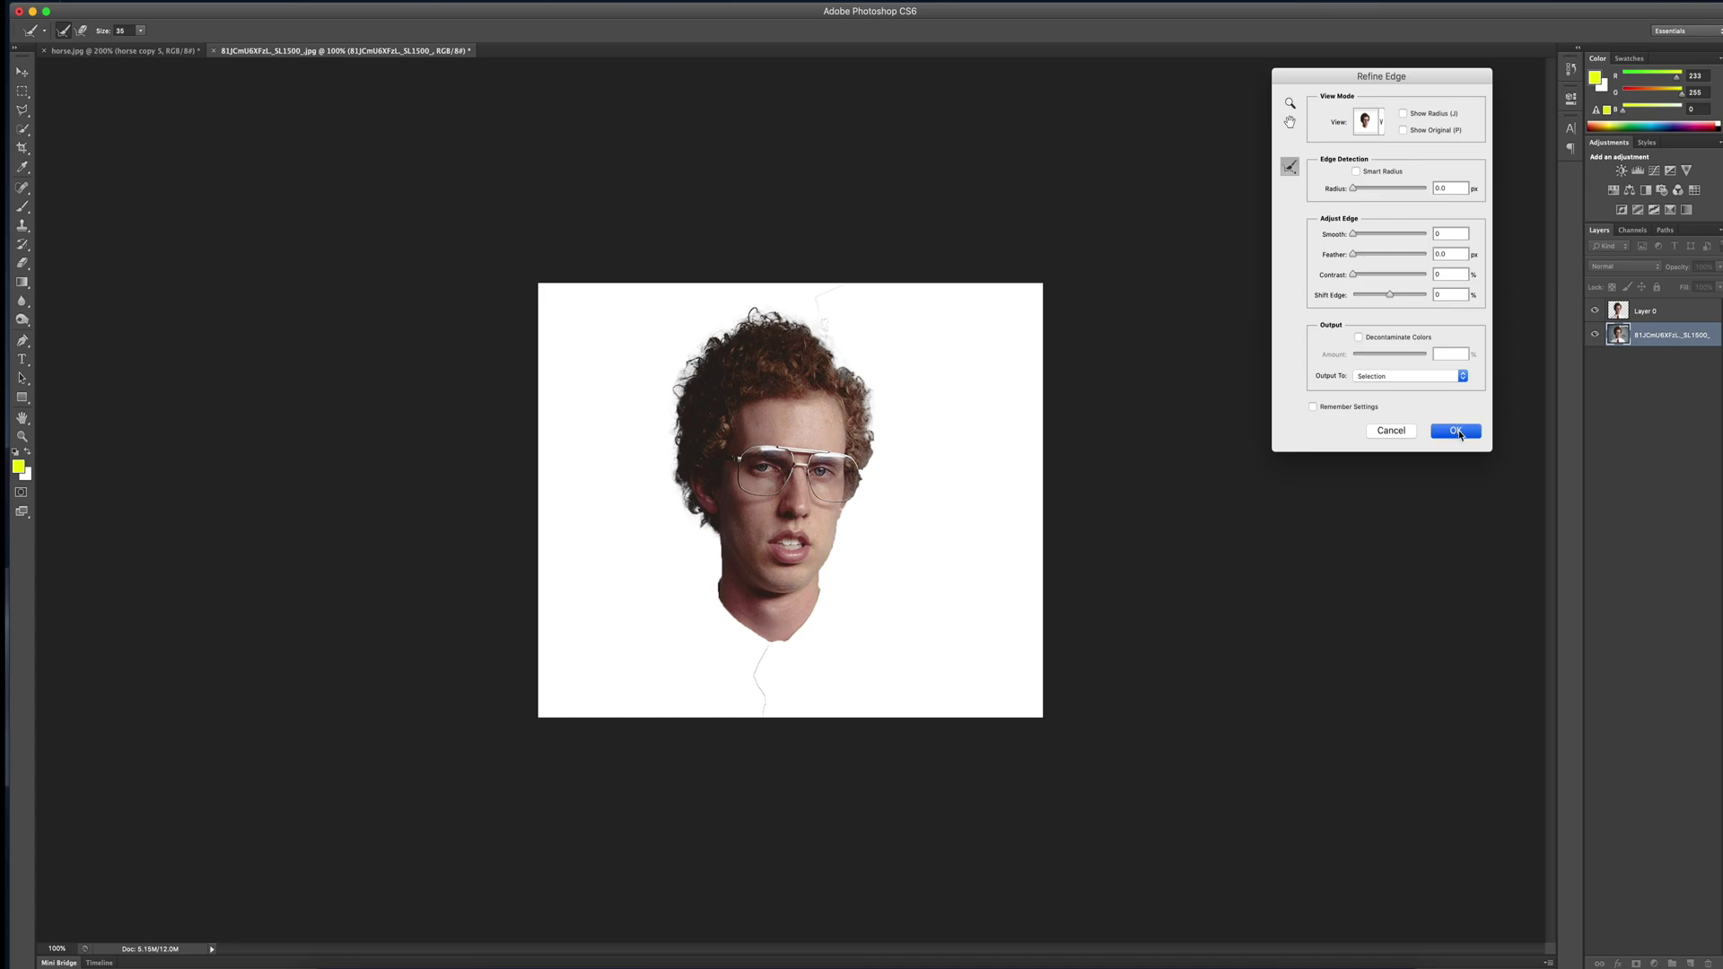